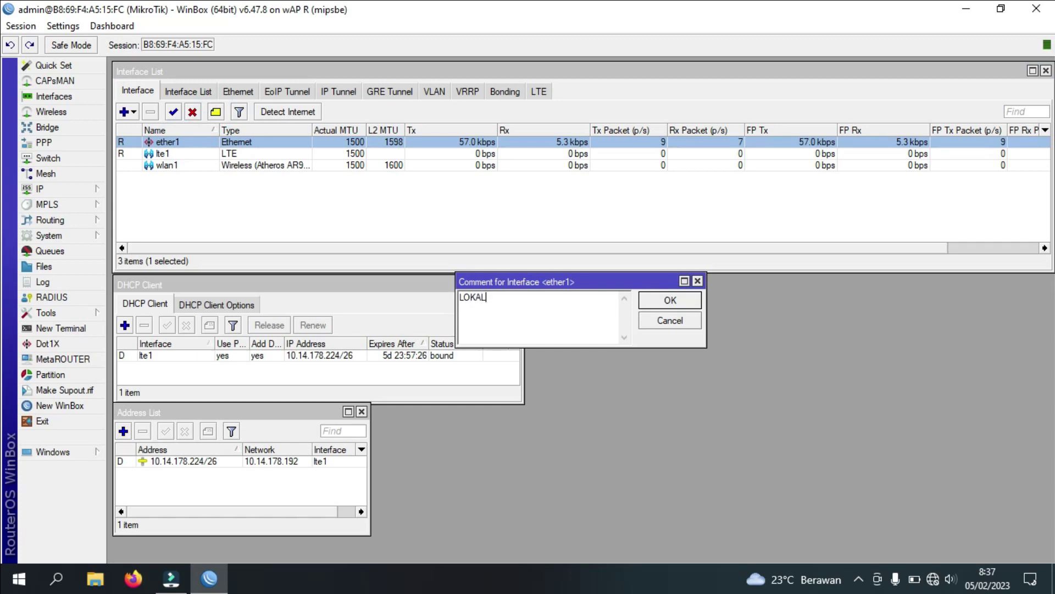
- Set the comment of interface ether1 to ETHERNET LAN
key(BackSpace)
key(BackSpace)
key(BackSpace)
text(ETHERNET LAN)
key(Return)
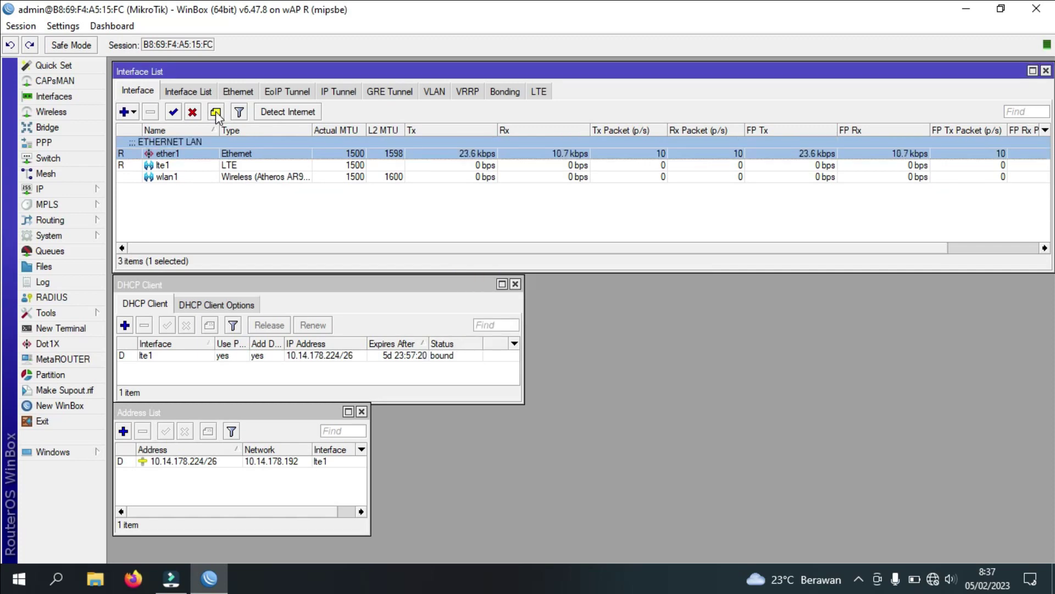
- Add the comment PEMANCAR WIFI to the wlan1 interface
key(Down)
key(Down)
click(216, 112)
text(P)
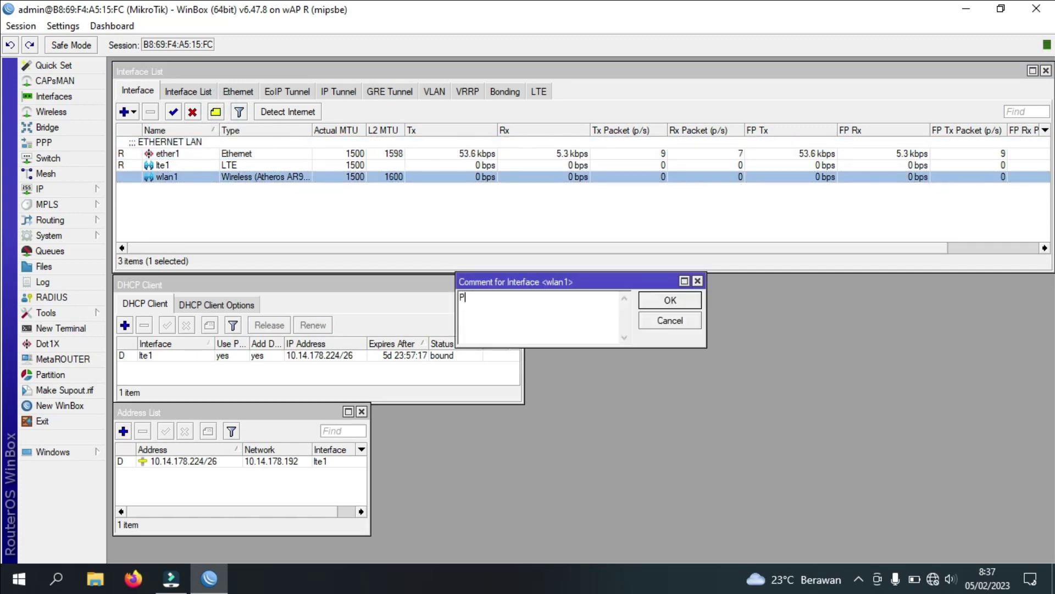
text(EMANCAR WIFI)
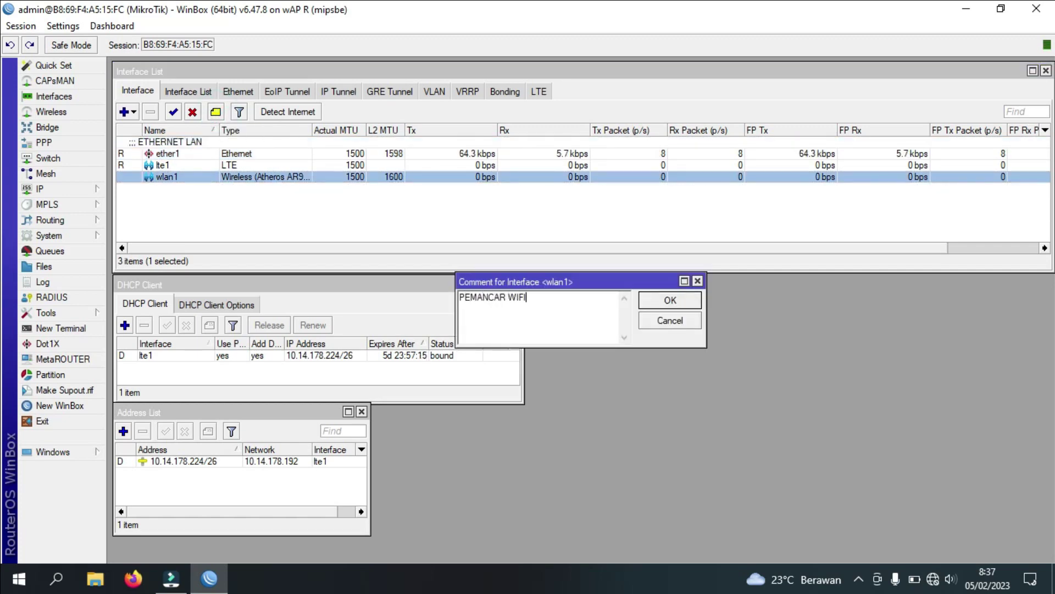
key(Return)
- Add the comment SUMBER INTERNET GSM to the lte1 interface
key(Up)
click(216, 112)
text(SUM)
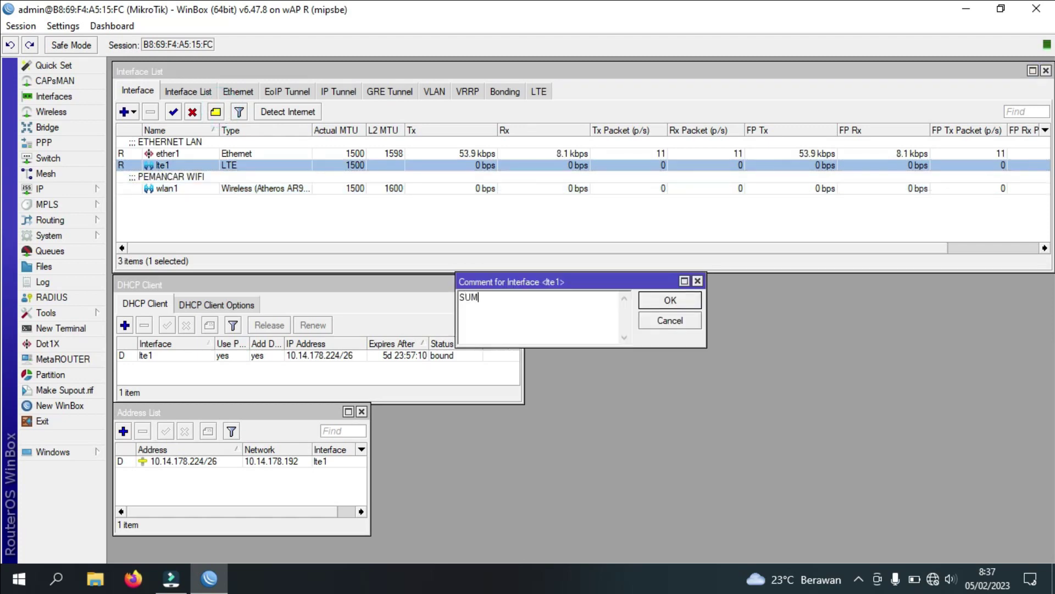
text(BER INTR)
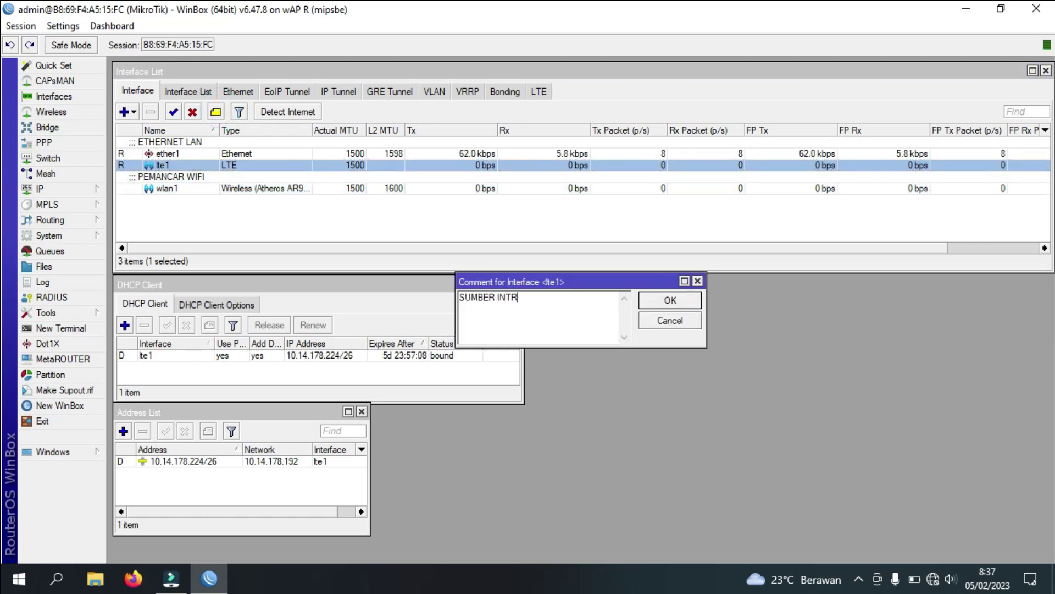
key(BackSpace)
text(ERNE)
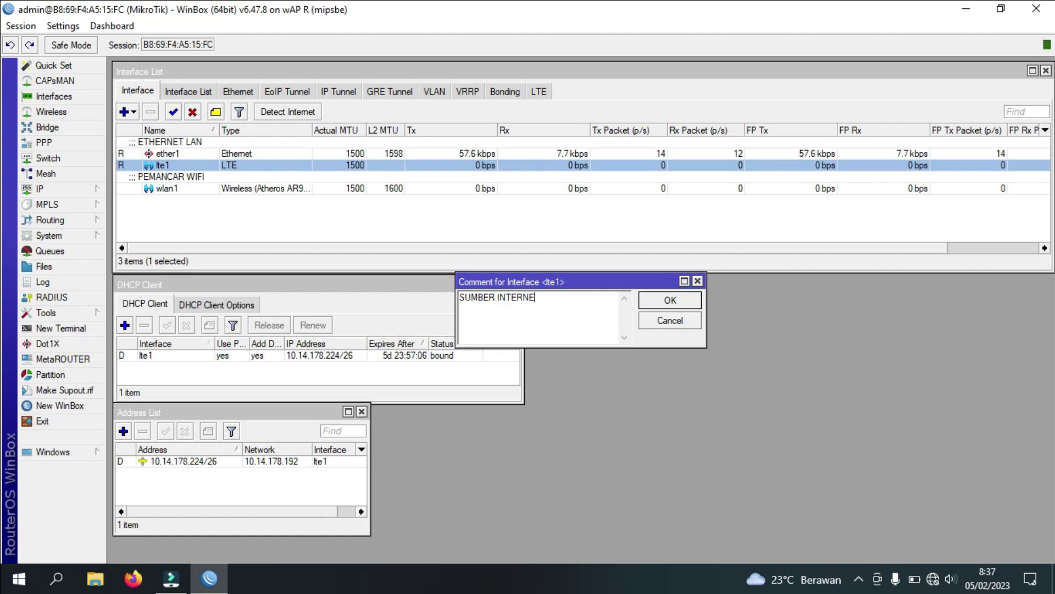
text(T GSM)
key(Return)
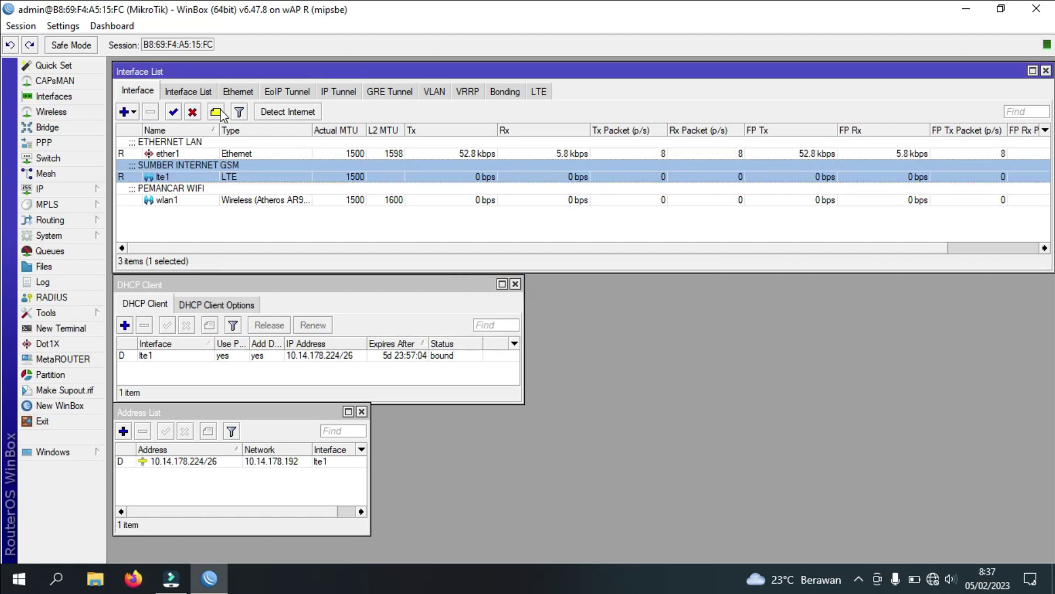
- Test the router's internet connection by pinging 8.8.8.8 from a new terminal
click(213, 359)
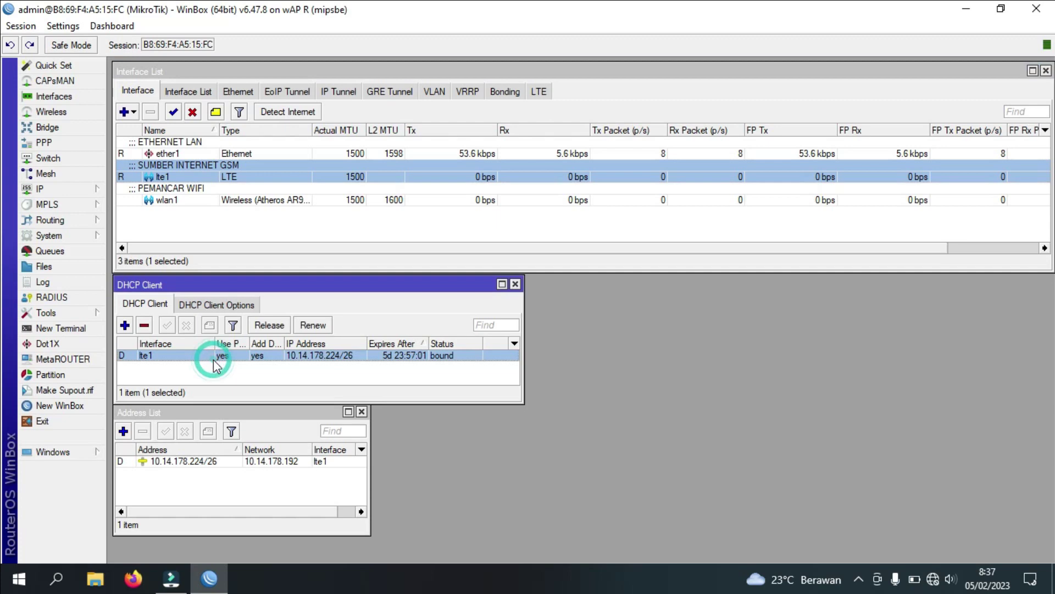
click(207, 460)
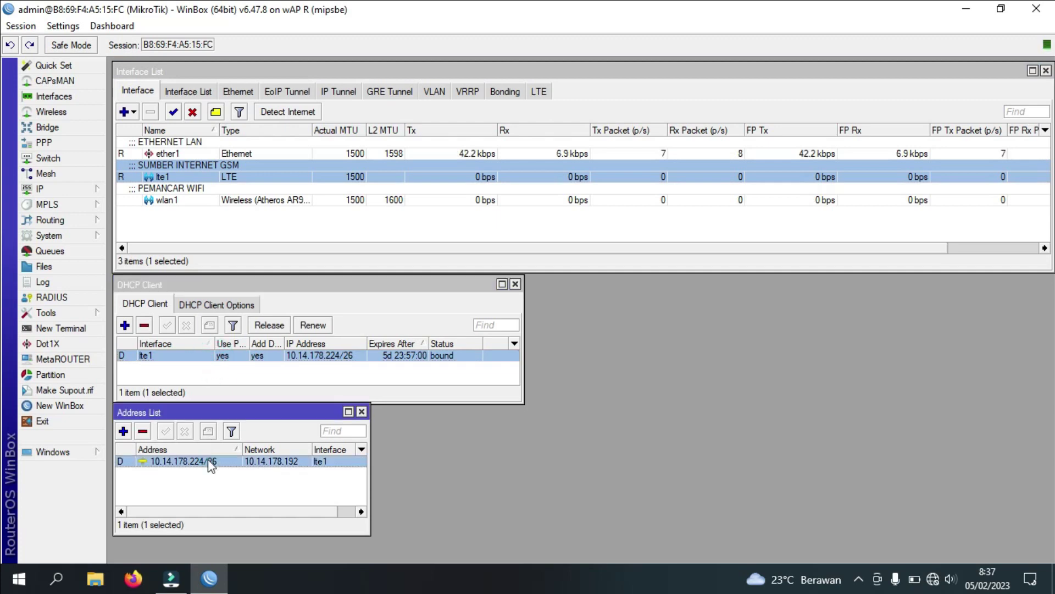
click(91, 330)
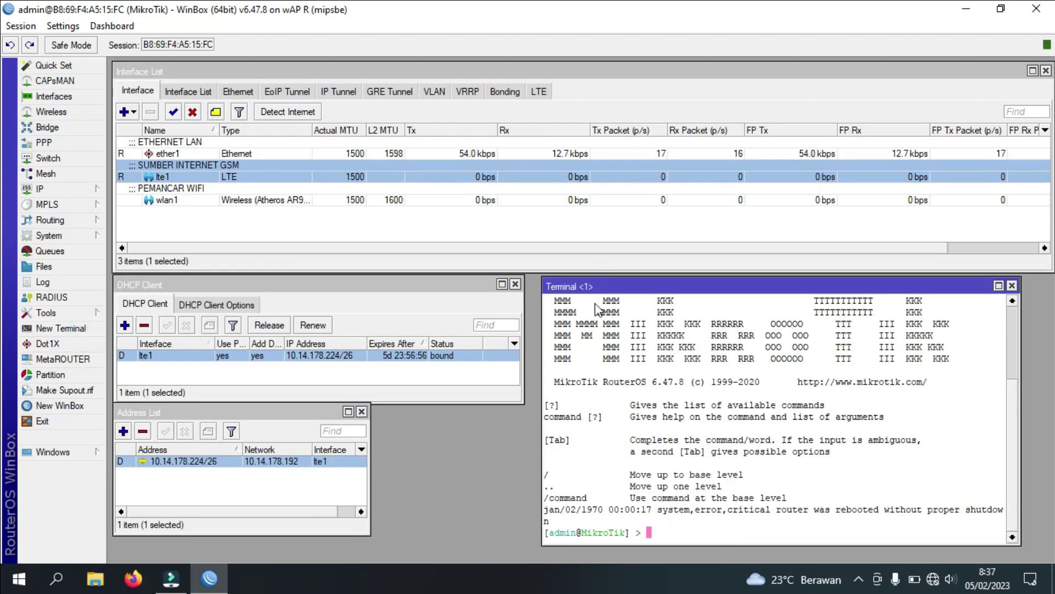
text(PING)
text(ping )
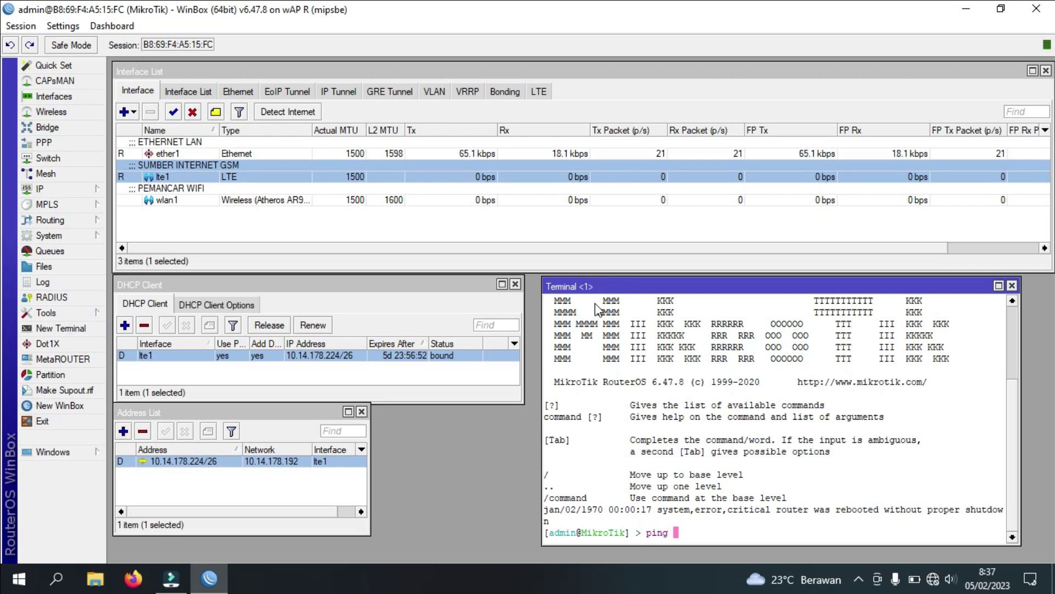
text(8.8.8.8)
key(Return)
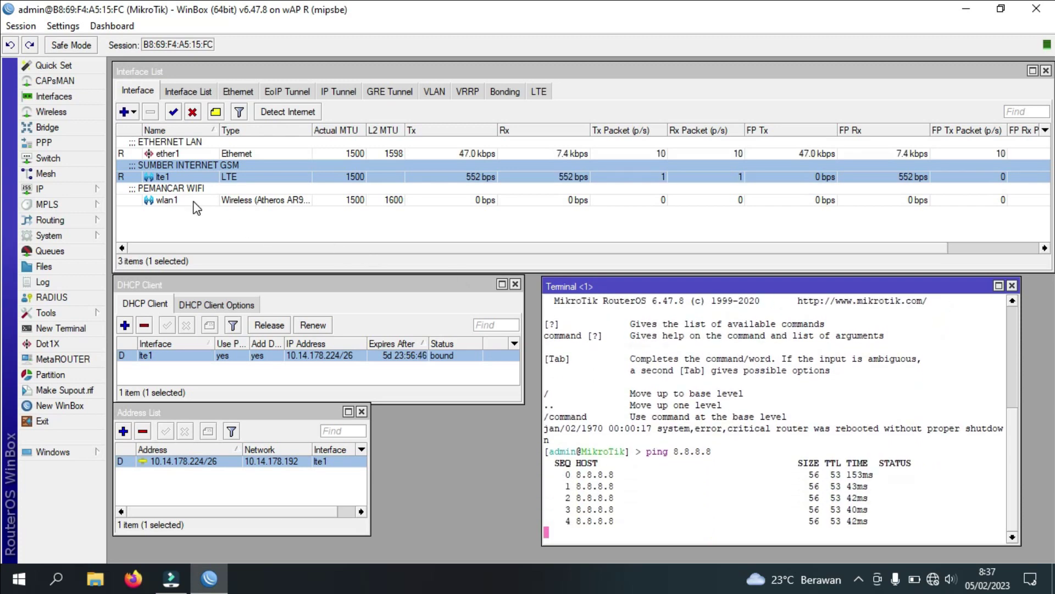
- Start a new firewall NAT rule on the srcnat chain with lte1 as the outgoing interface
click(98, 191)
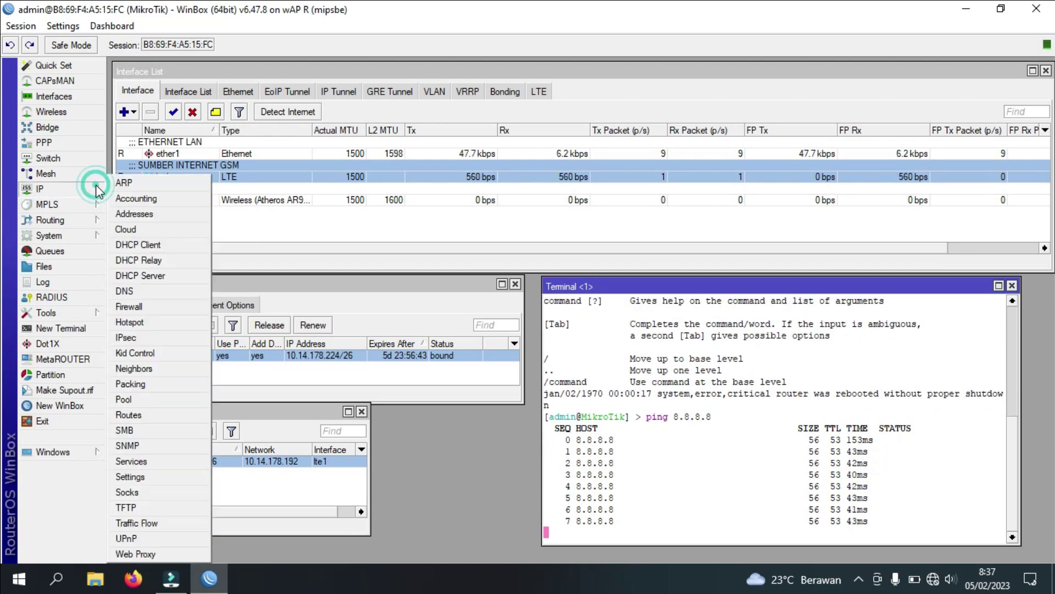
click(144, 303)
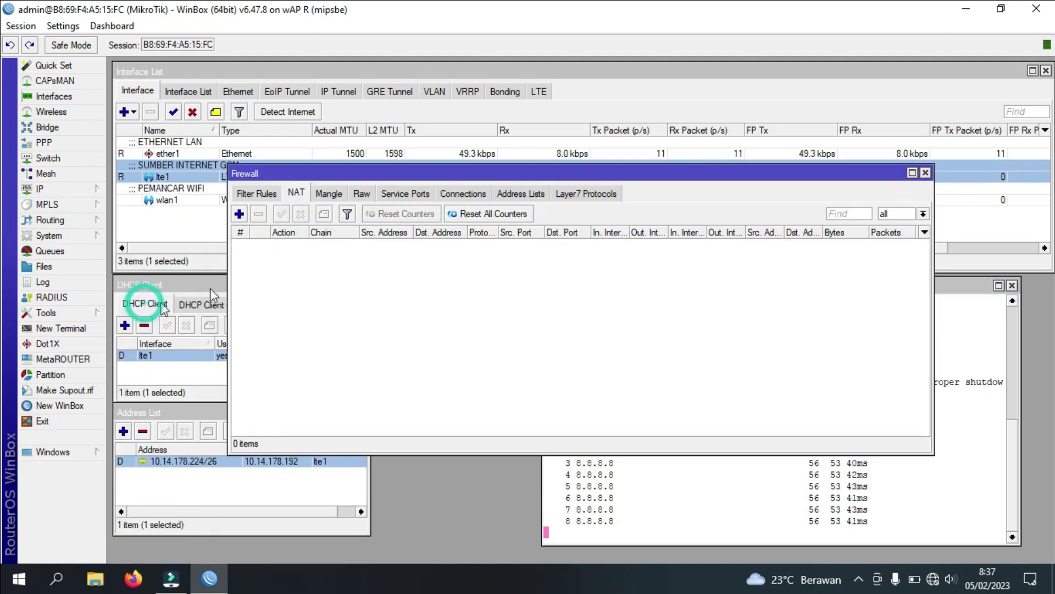
click(242, 215)
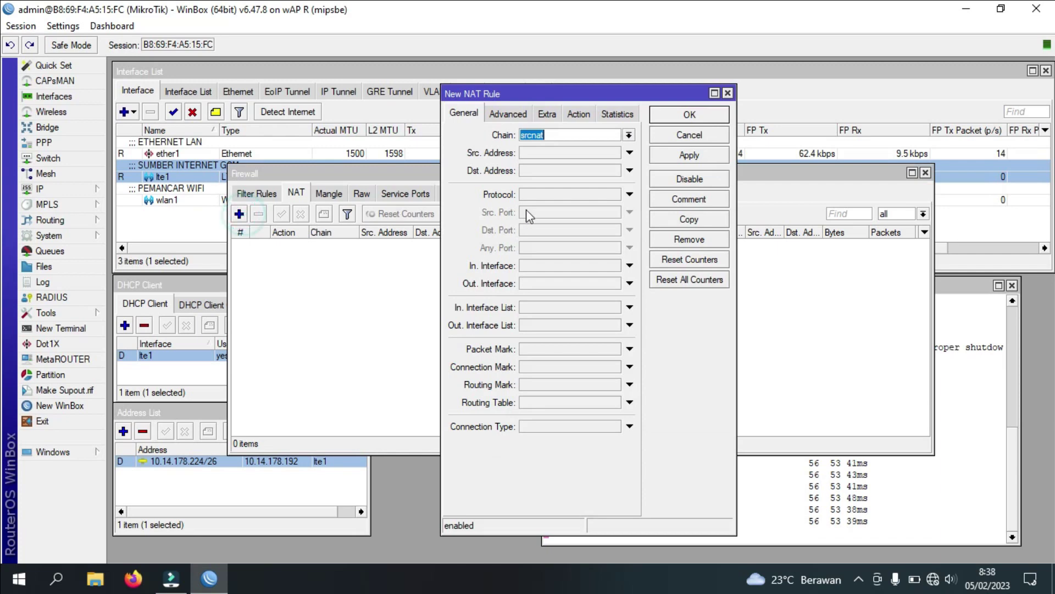
click(542, 283)
click(554, 285)
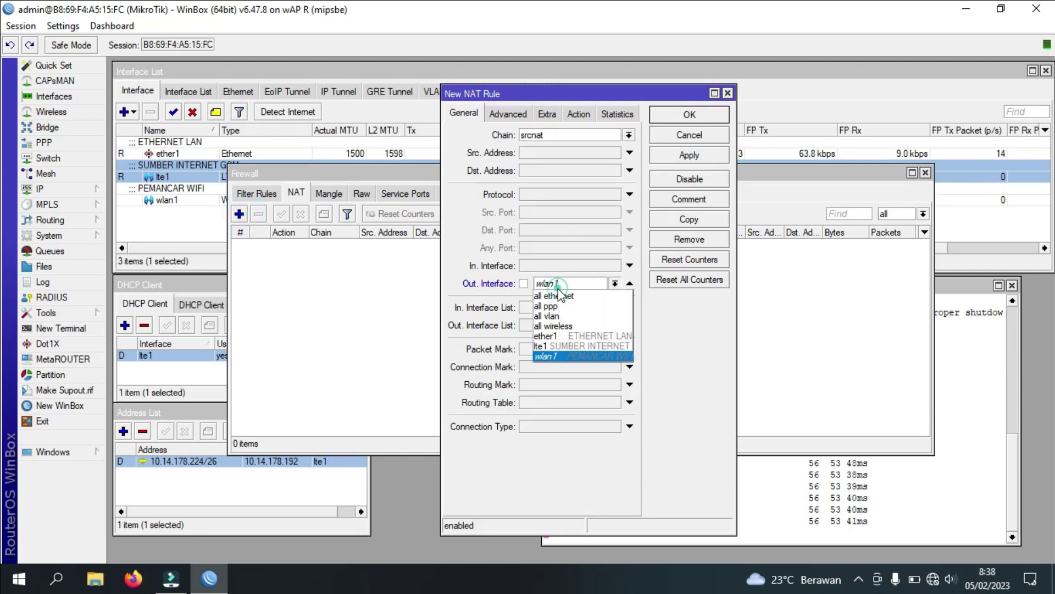
click(558, 347)
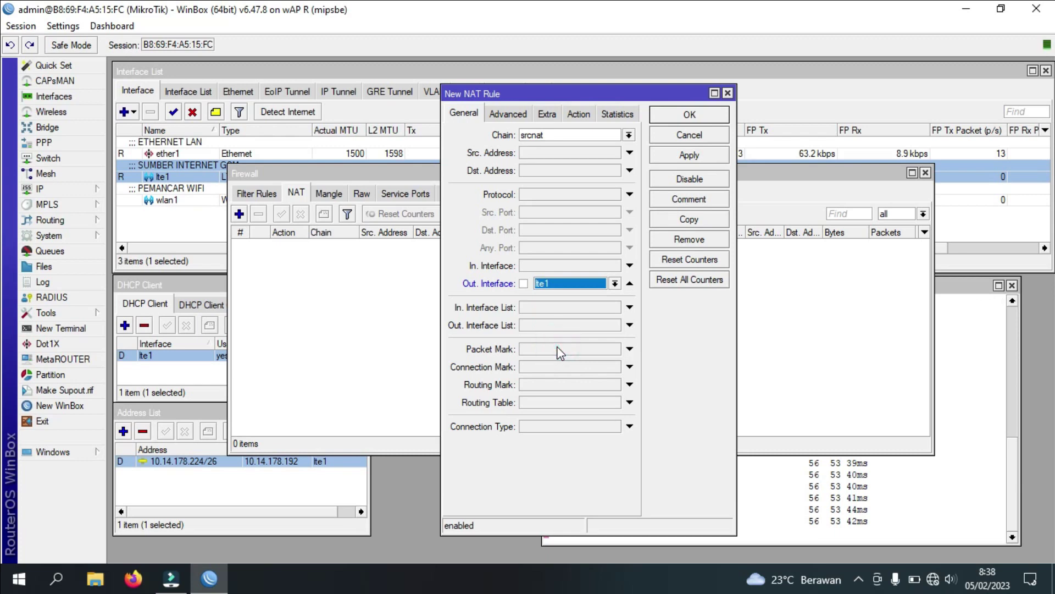
- Set the NAT rule's action to masquerade, save the rule and close the firewall window
click(579, 114)
click(564, 137)
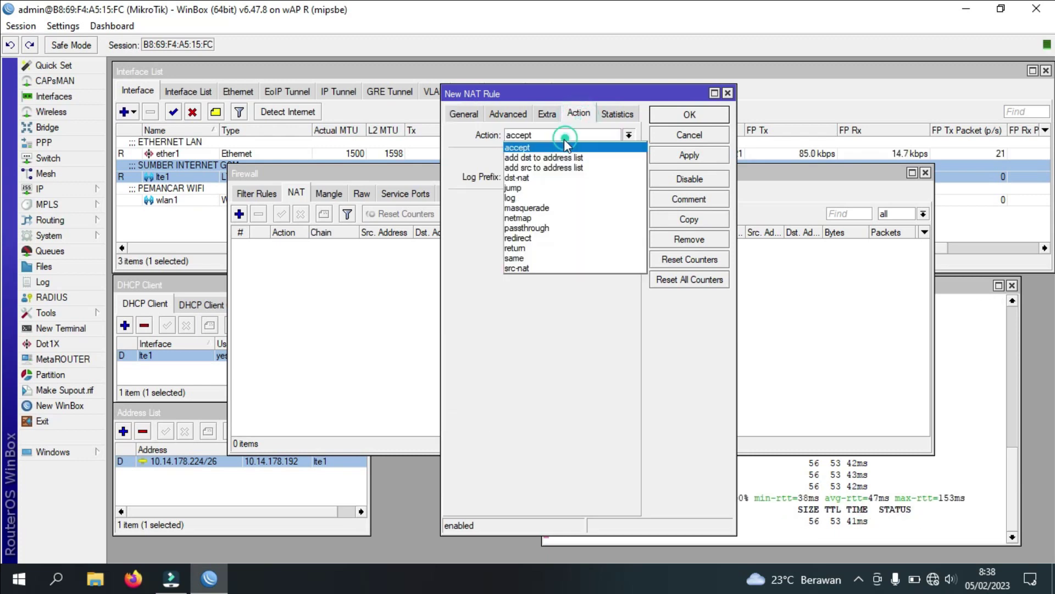
click(544, 207)
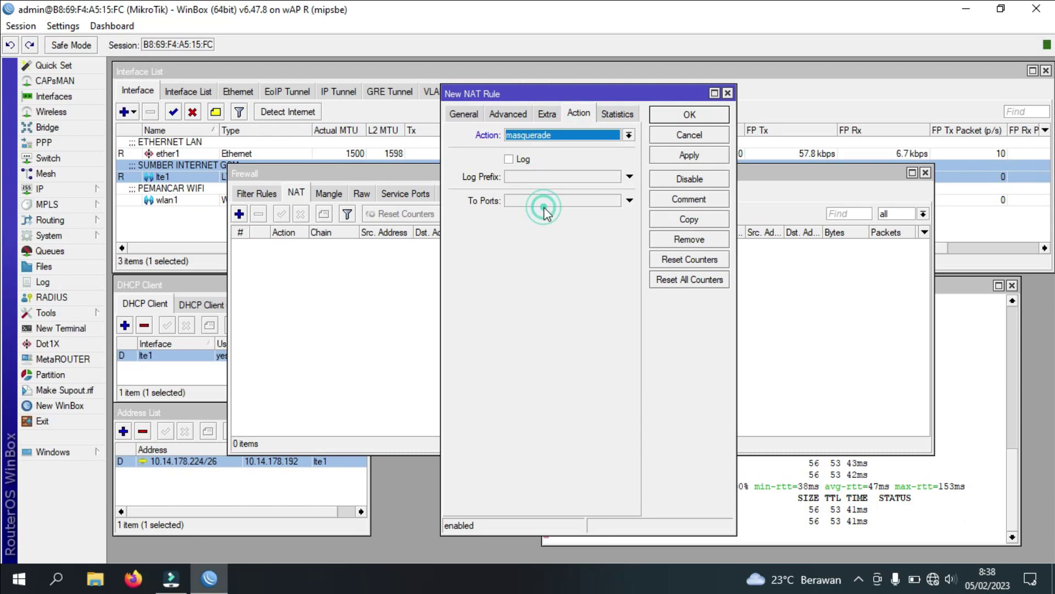
click(674, 117)
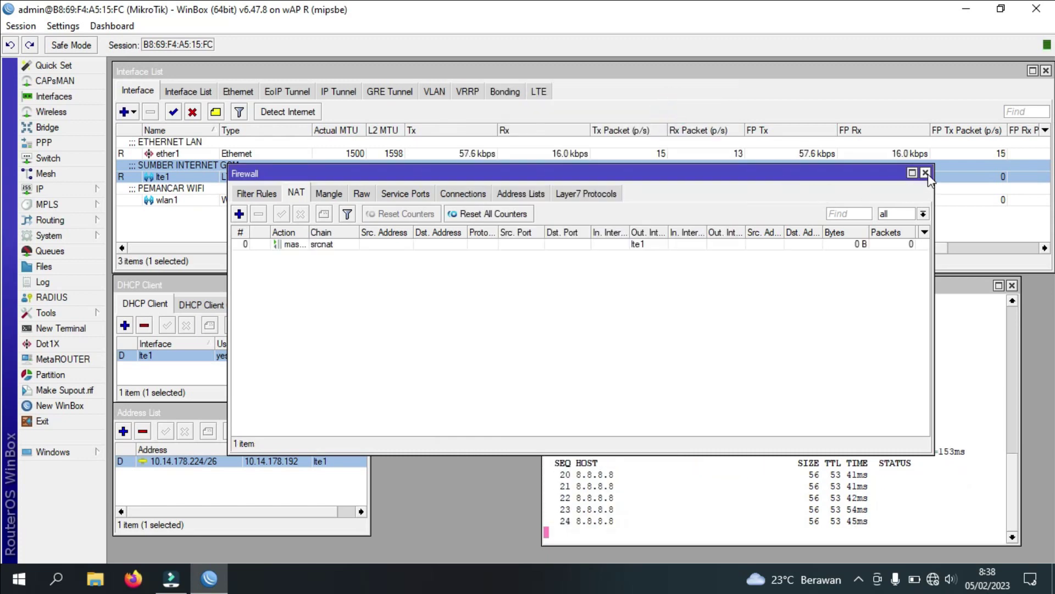
click(925, 173)
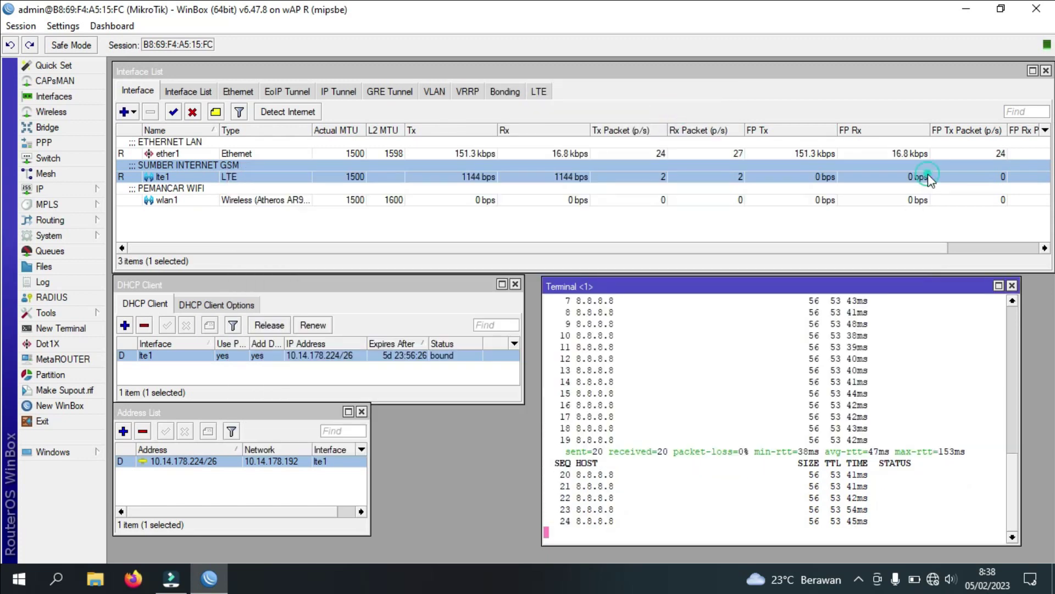
- Set the DNS servers to 1.1.1.1, 8.8.8.8 and 9.9.9.9, and allow remote requests
click(88, 188)
click(139, 290)
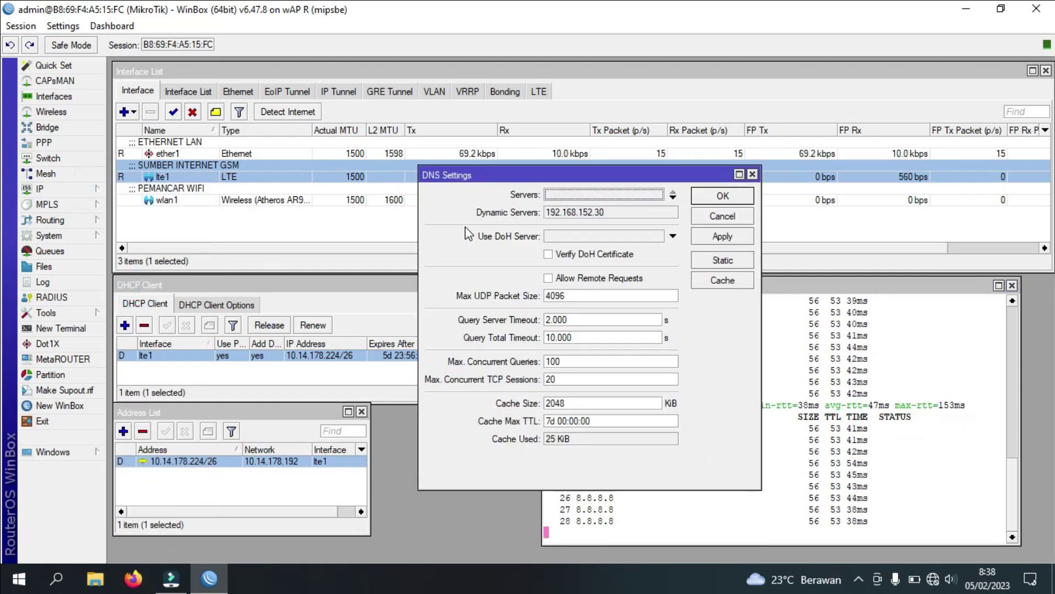
click(552, 194)
text(1)
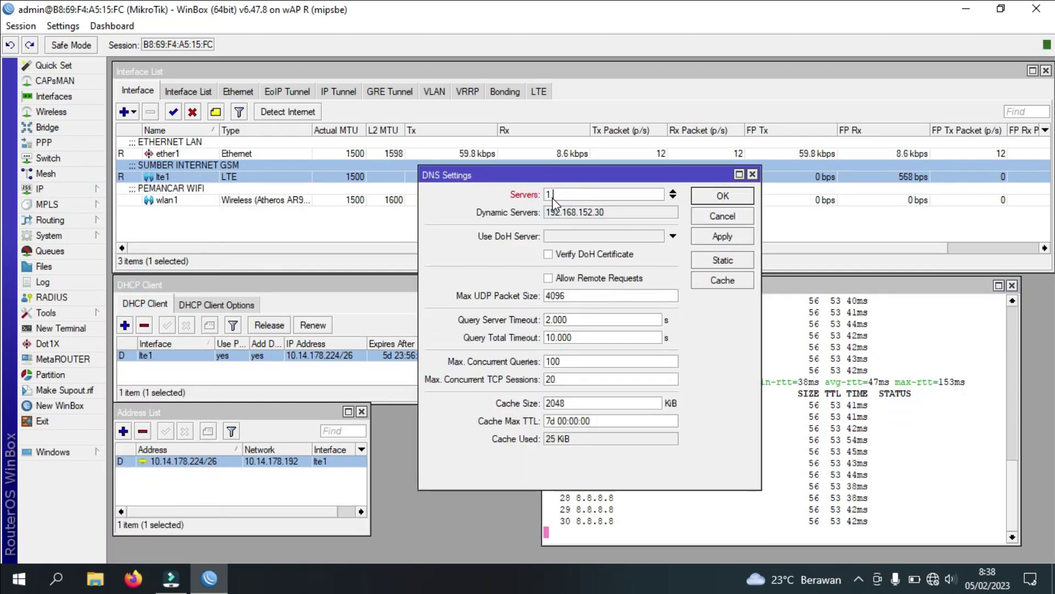
text(.1.1.1)
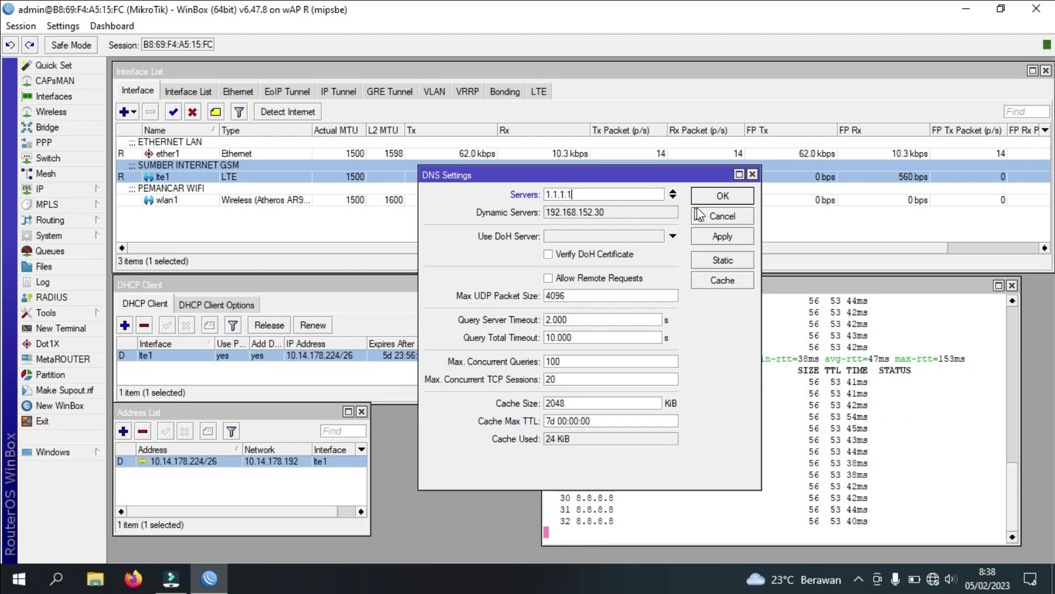
click(674, 198)
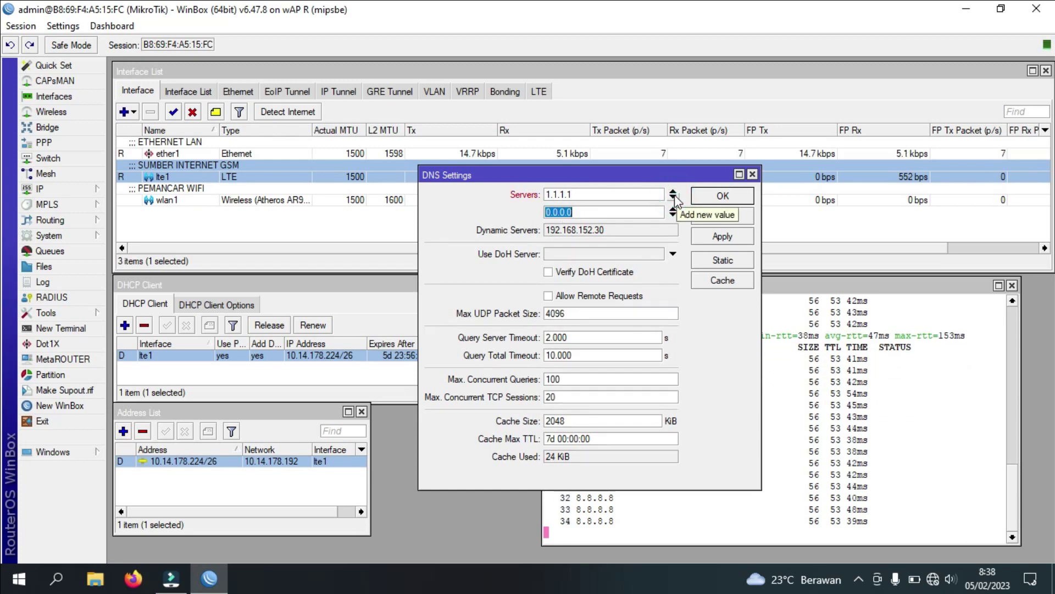
text(8.8.8.8)
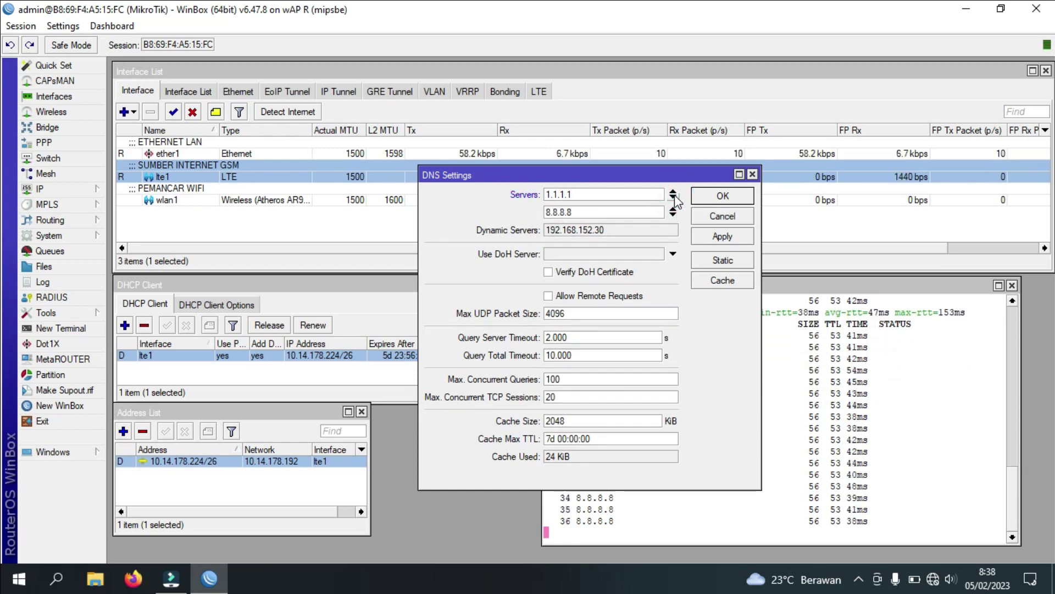
click(674, 214)
text(9.9.9.9)
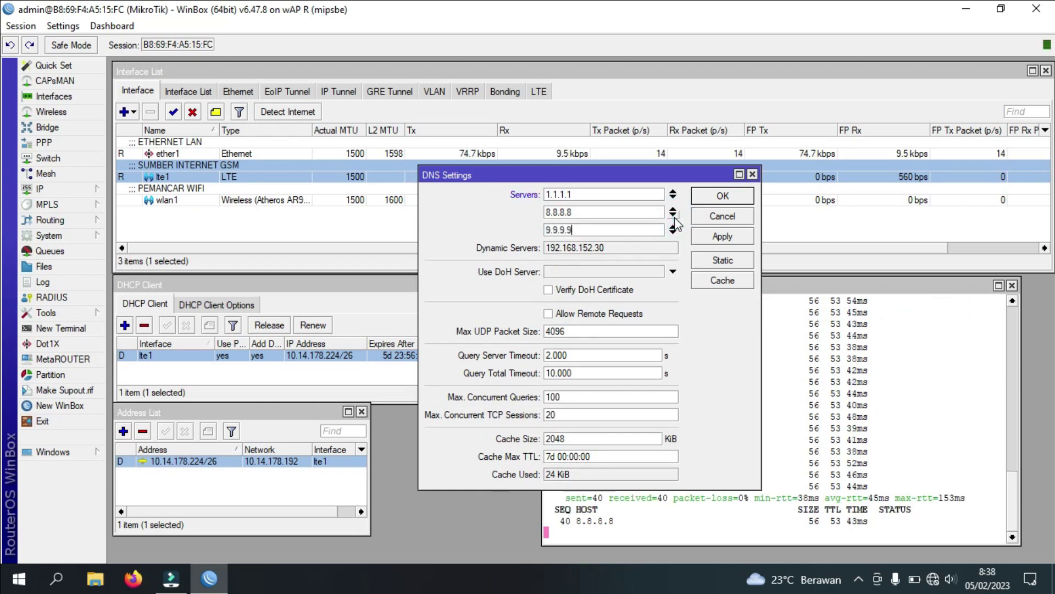
click(552, 317)
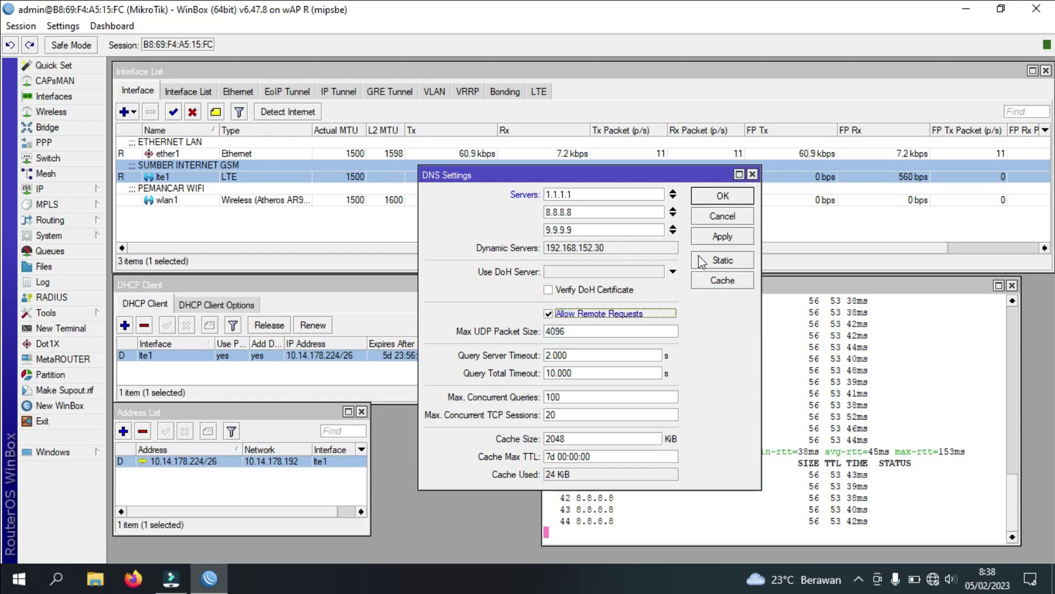
click(722, 197)
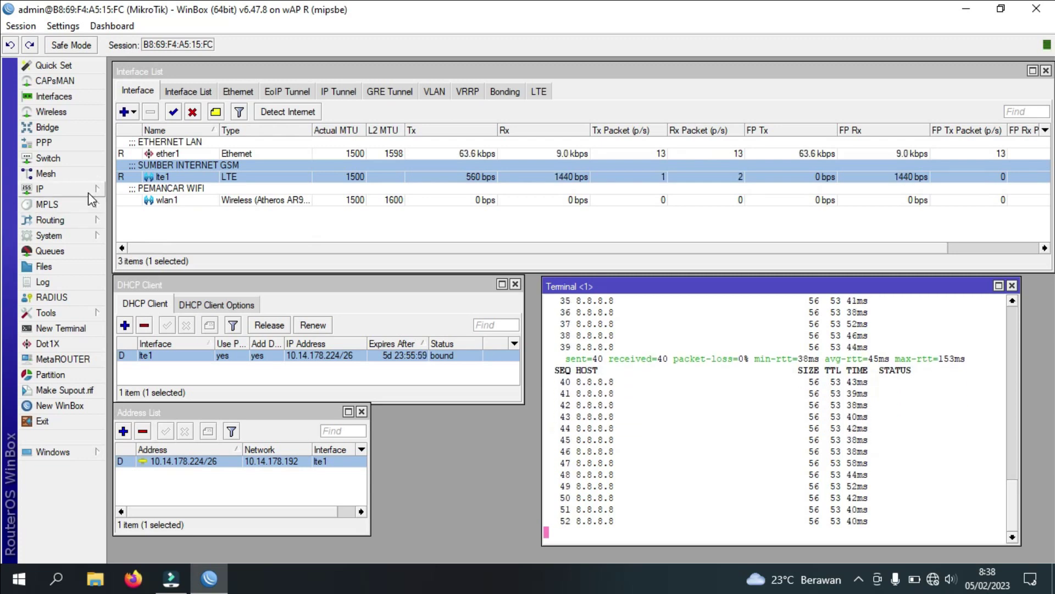
- Create a bridge interface named LOKALMIKROTIK and close the bridge window
click(146, 144)
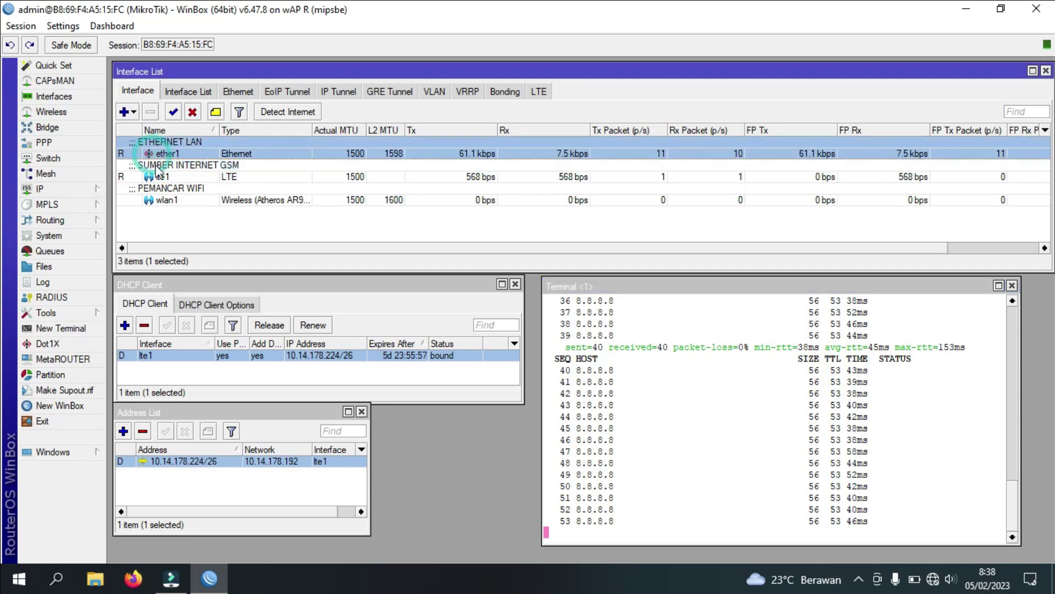
click(172, 203)
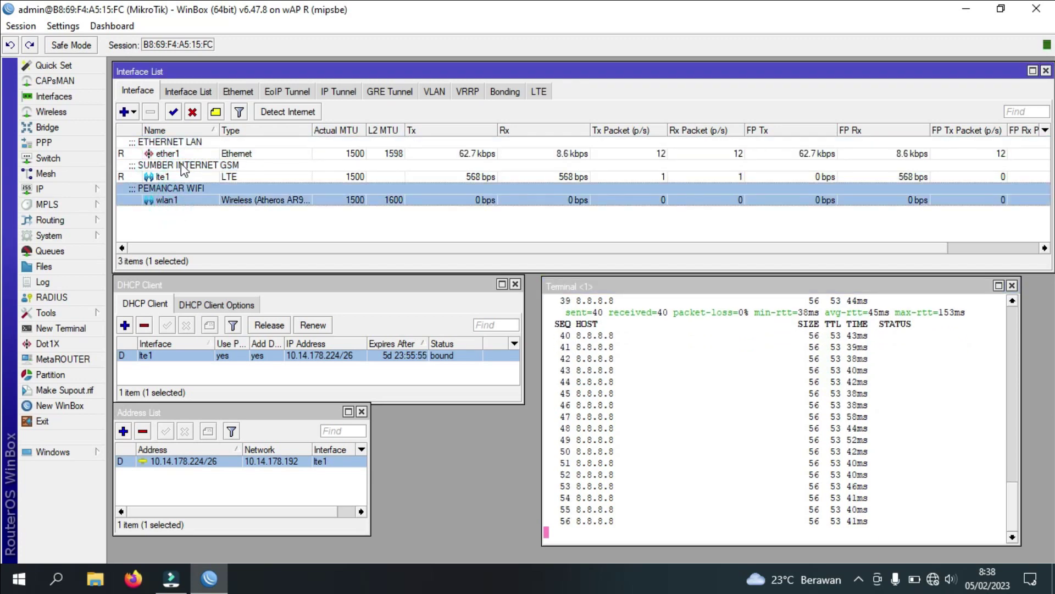
click(61, 127)
click(119, 306)
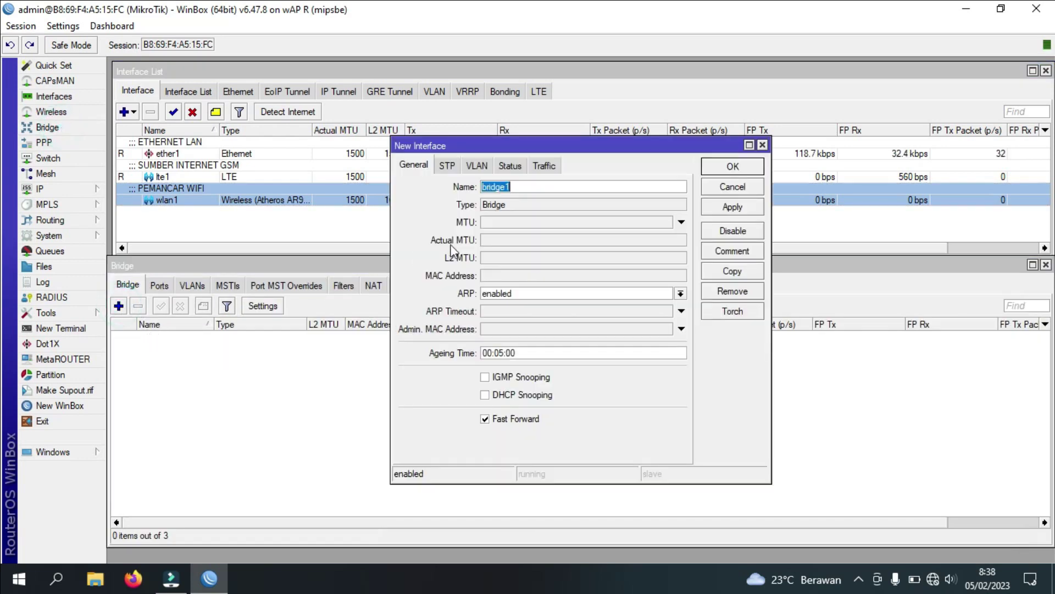
text(L)
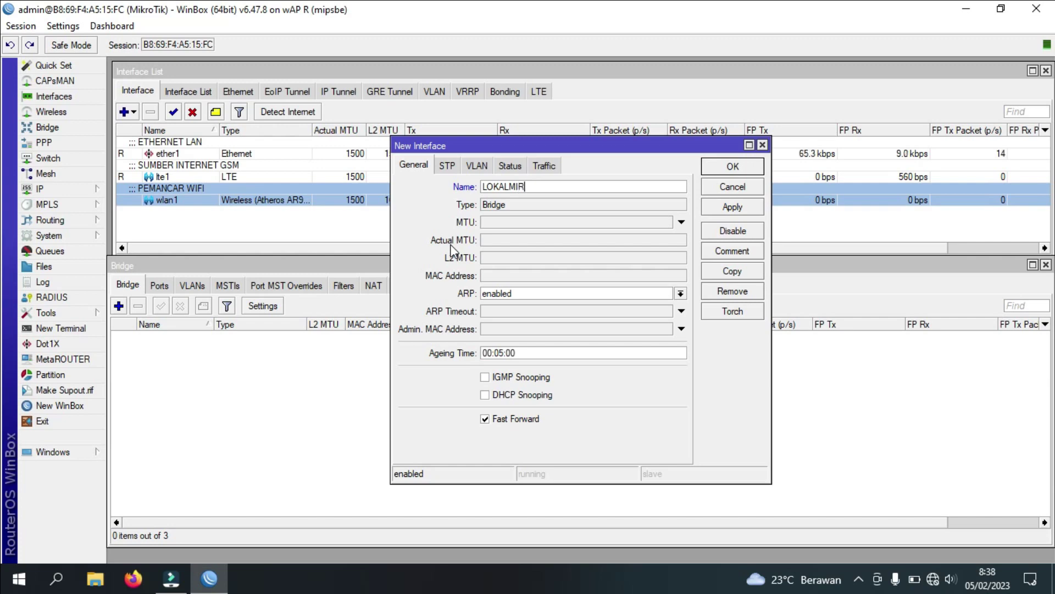
text(OKALMIKROTIK)
key(Return)
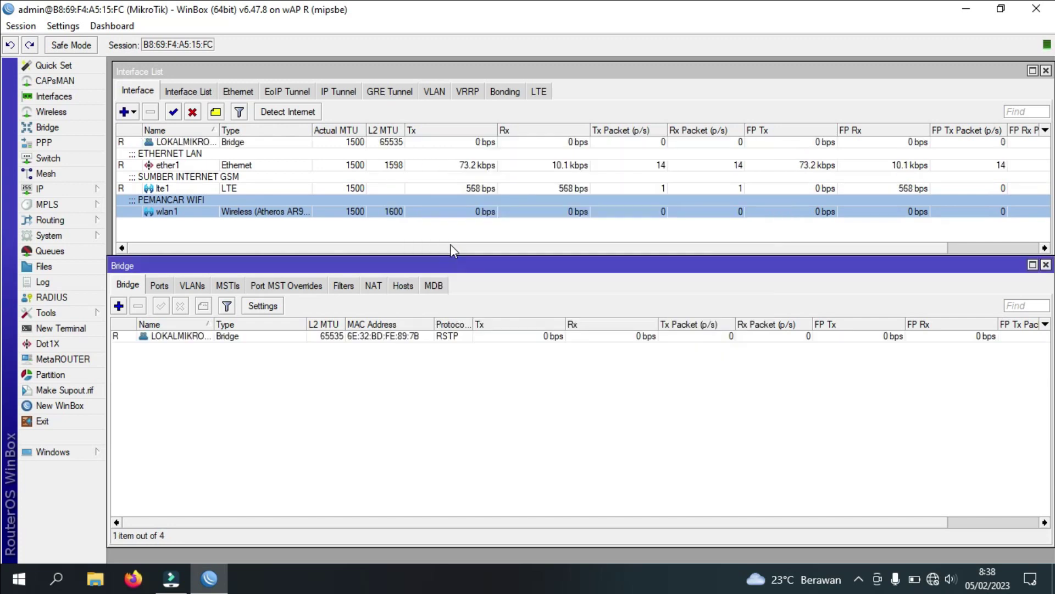
click(1046, 265)
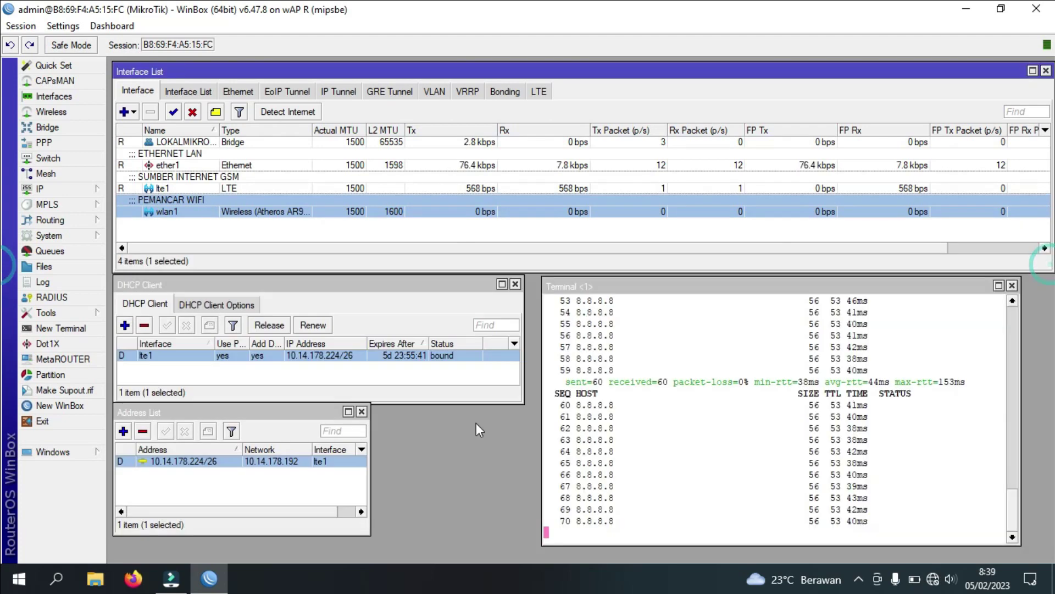
- Add the IP address 192.168.4.1/24 to the LOKALMIKROTIK interface
click(95, 191)
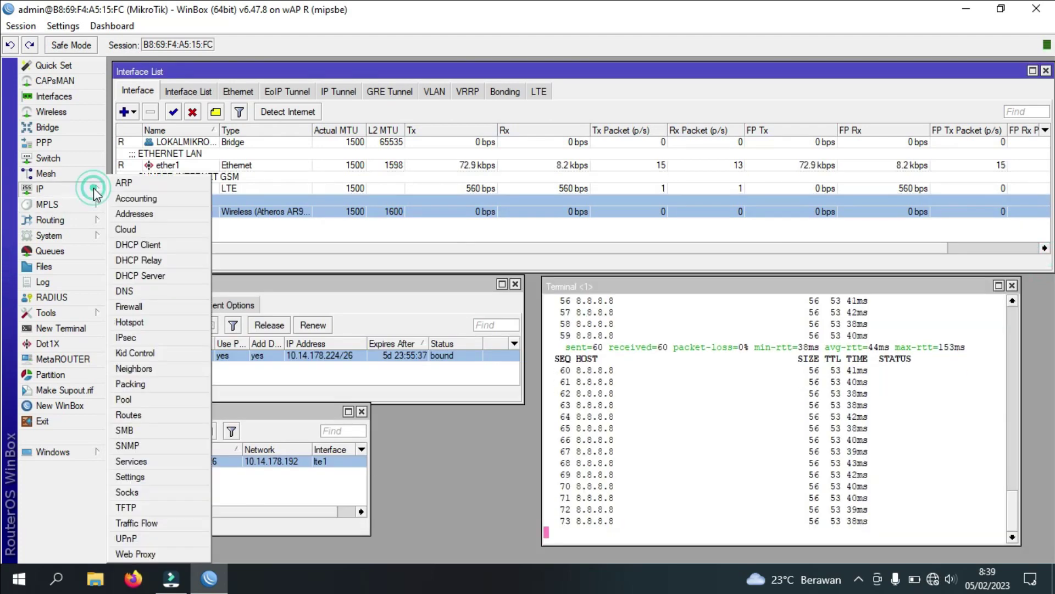
click(137, 213)
click(123, 431)
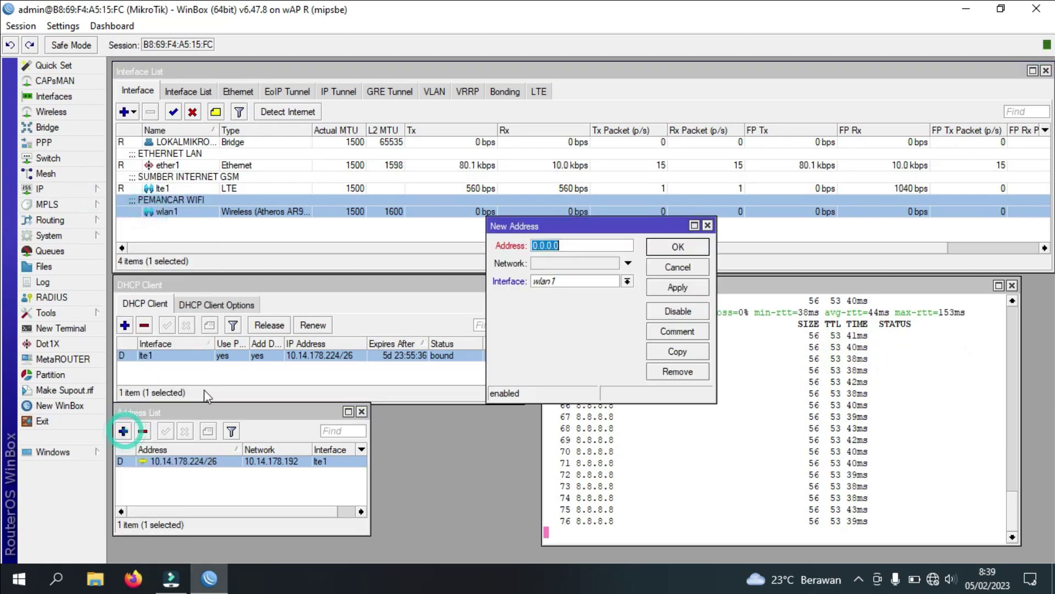
text(192.1)
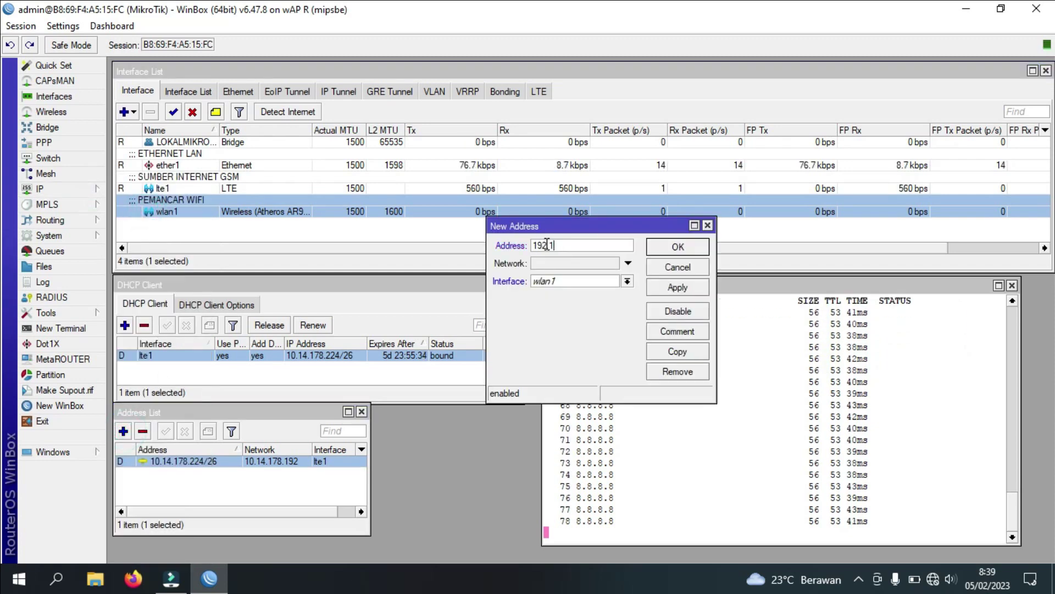
text(68.4.1/24)
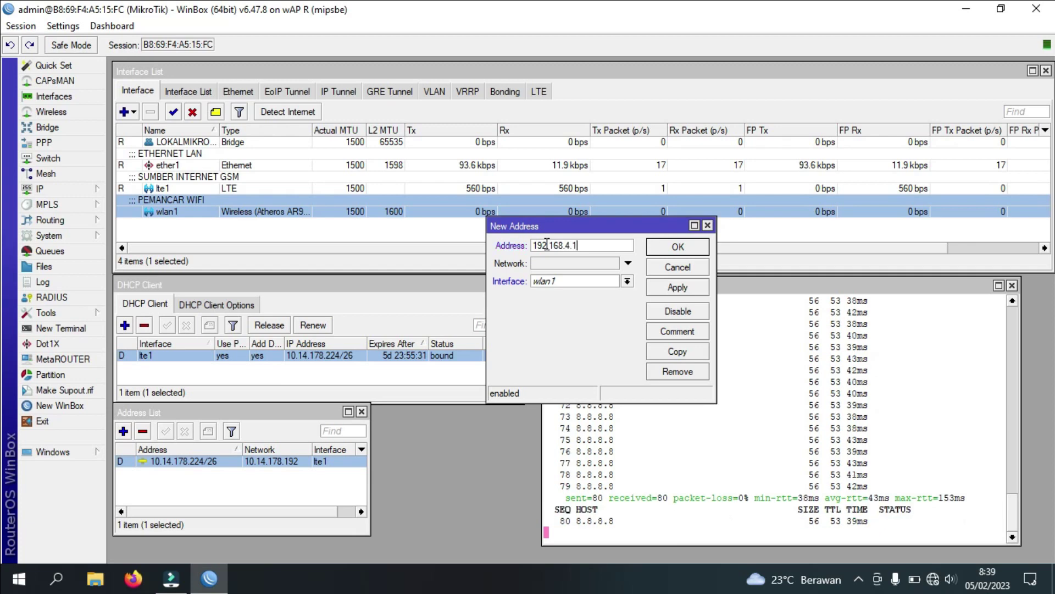
click(581, 283)
click(575, 292)
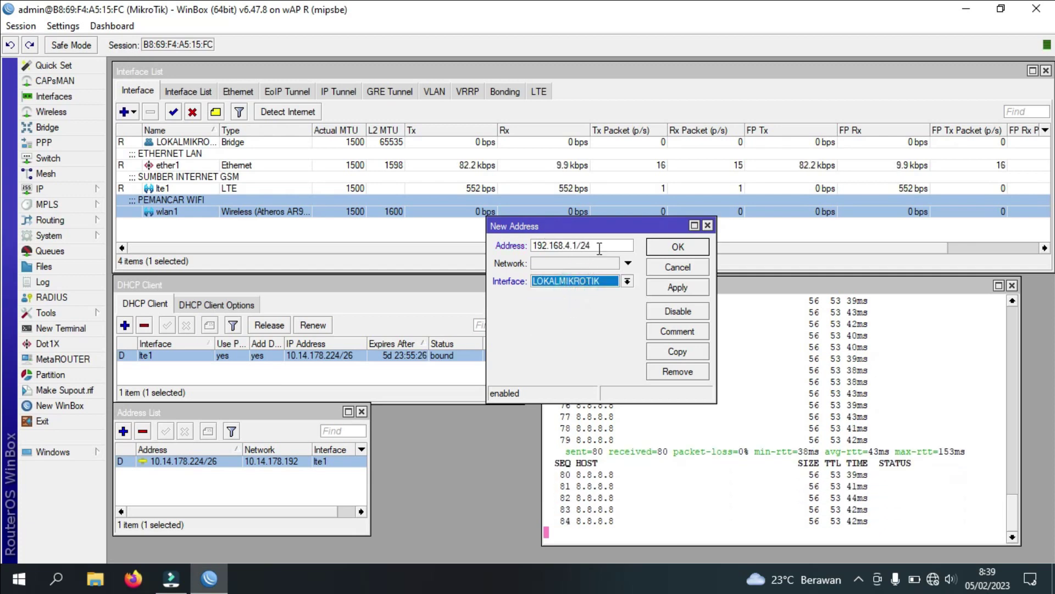
drag(593, 245, 532, 247)
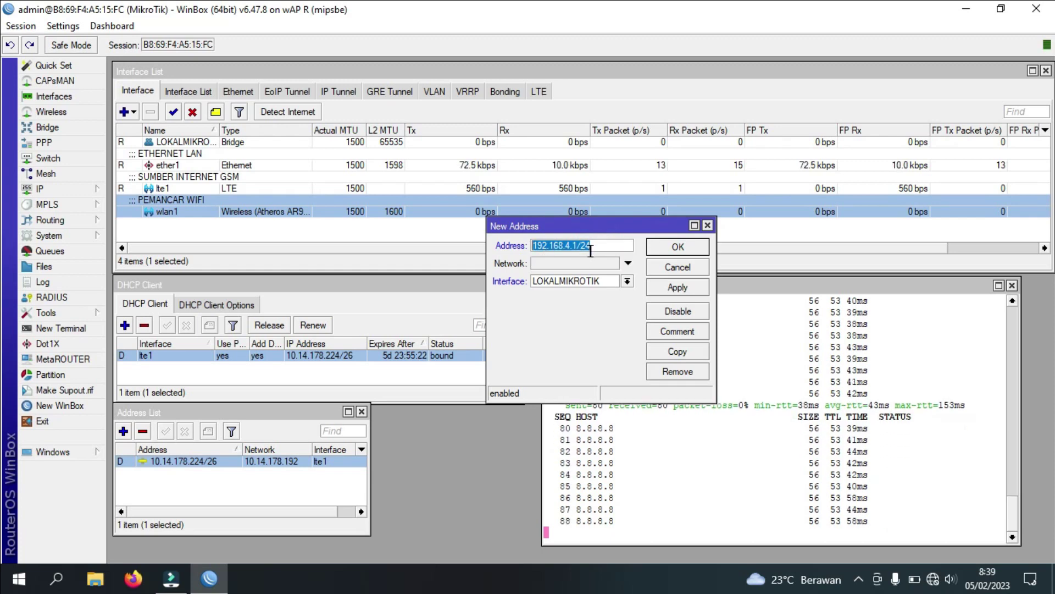
click(668, 245)
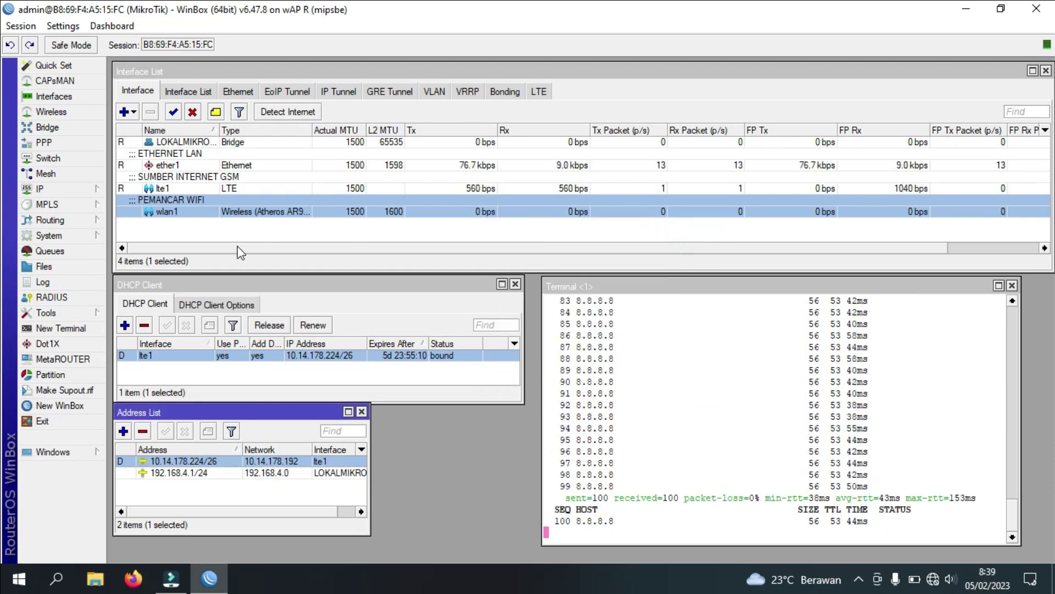
- Start the DHCP server setup on LOKALMIKROTIK, accepting the 192.168.4.0/24 address space and the 192.168.4.1 gateway
click(99, 190)
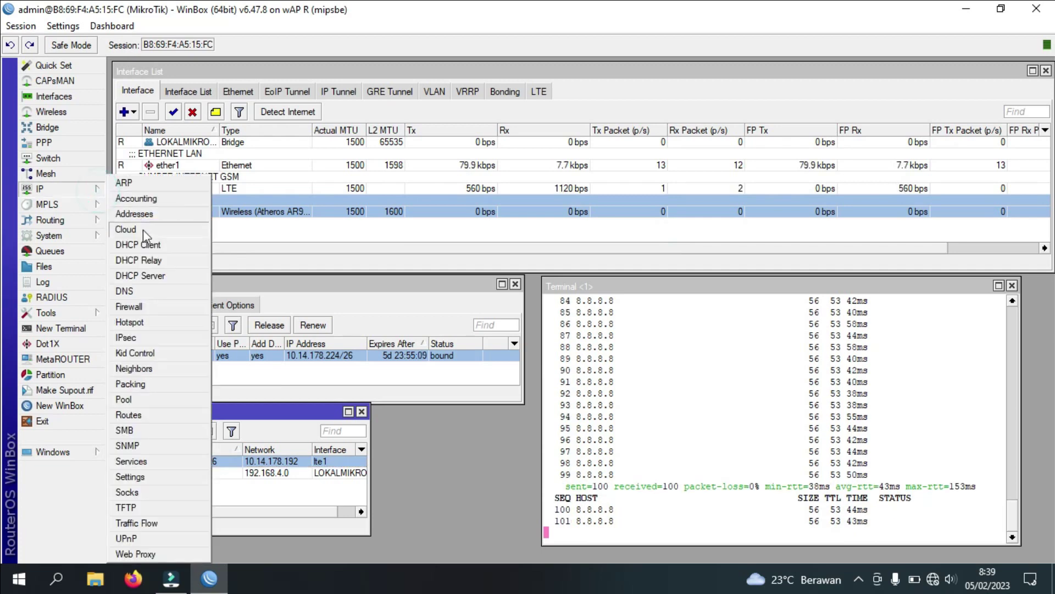
click(140, 275)
click(419, 214)
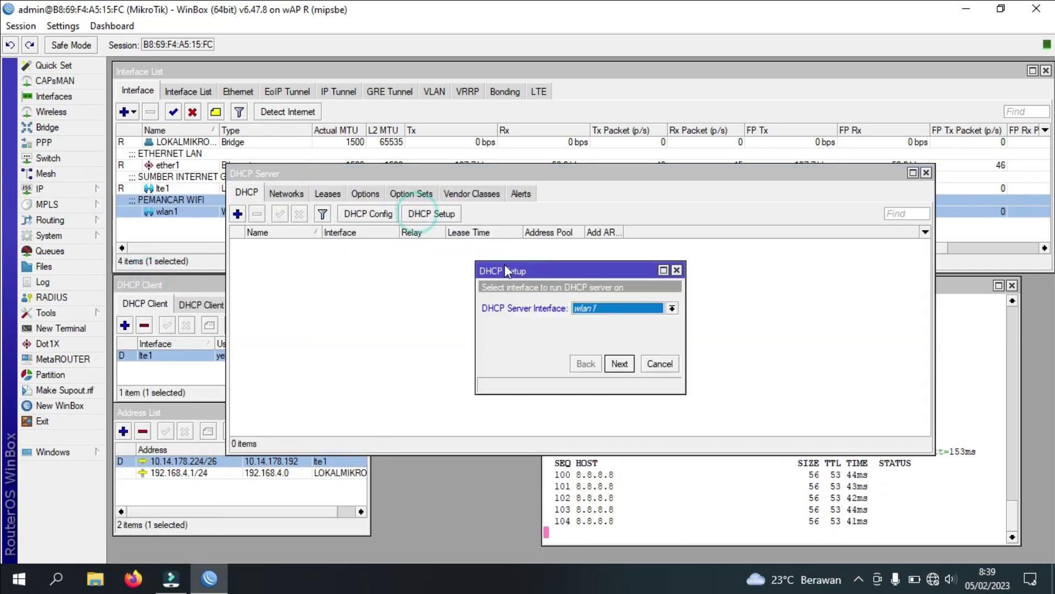
click(589, 308)
click(611, 322)
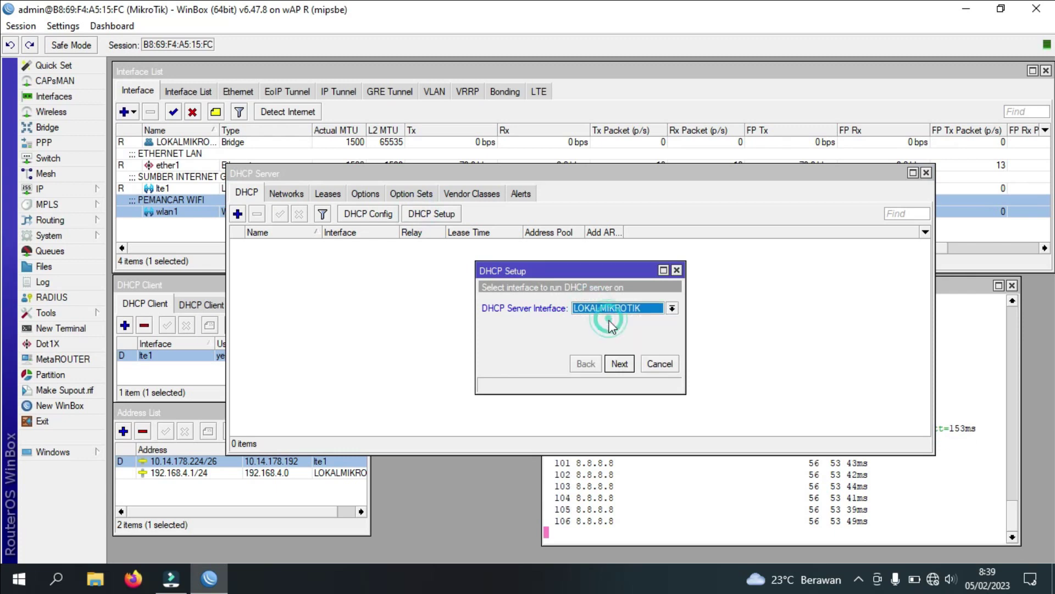
click(620, 364)
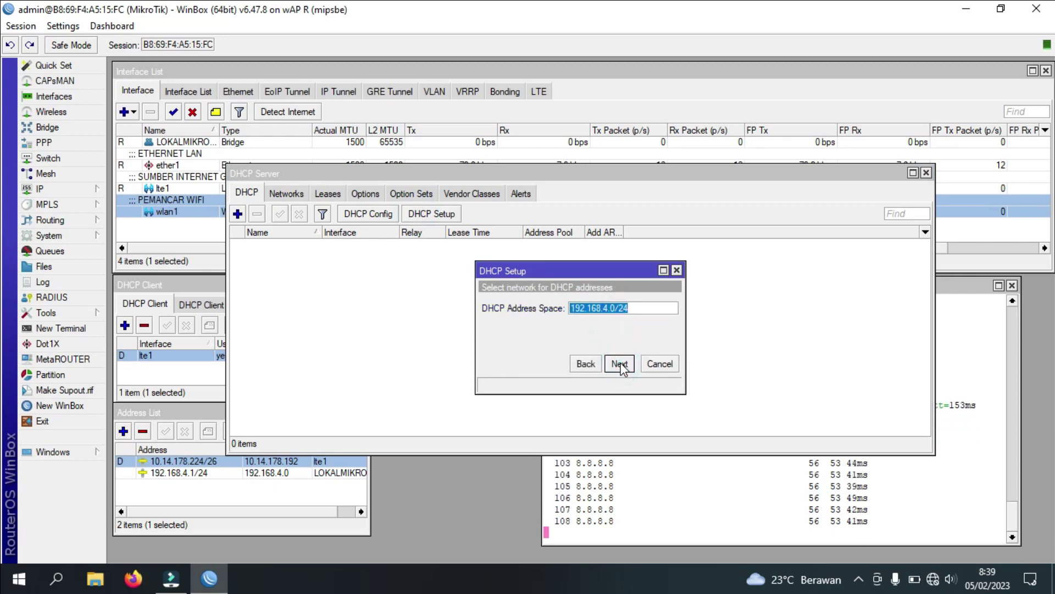
click(621, 364)
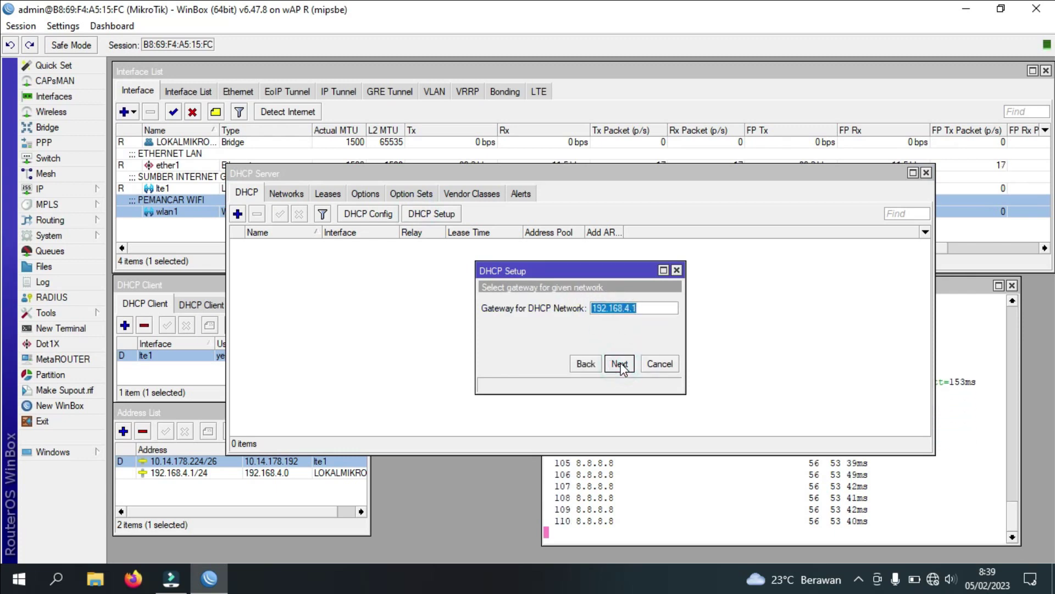
click(620, 364)
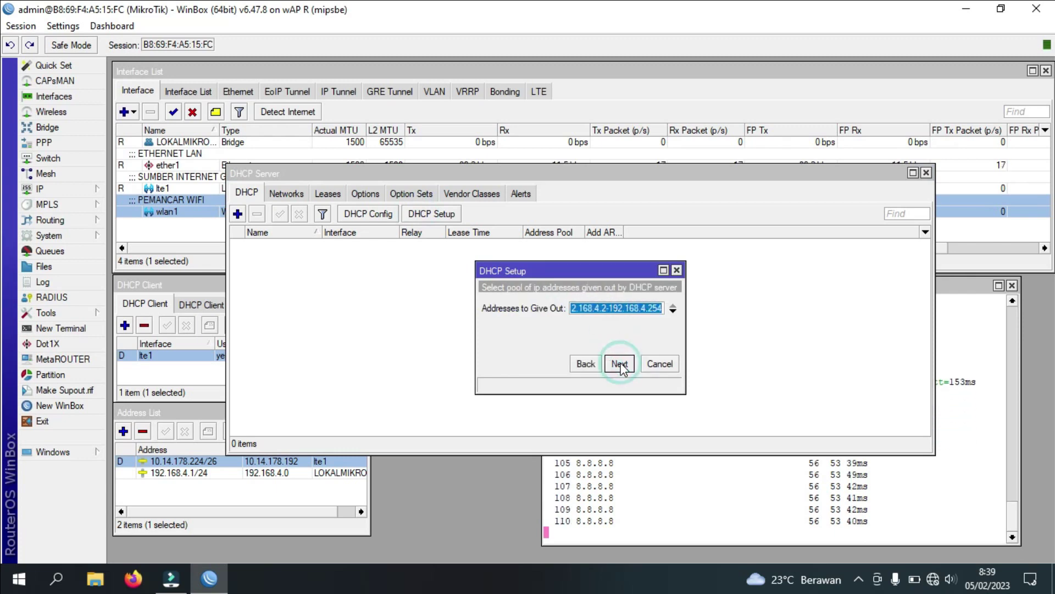
- Set the range of addresses the DHCP server gives out to 192.168.4.50-192.168.4.254
click(605, 308)
text(50)
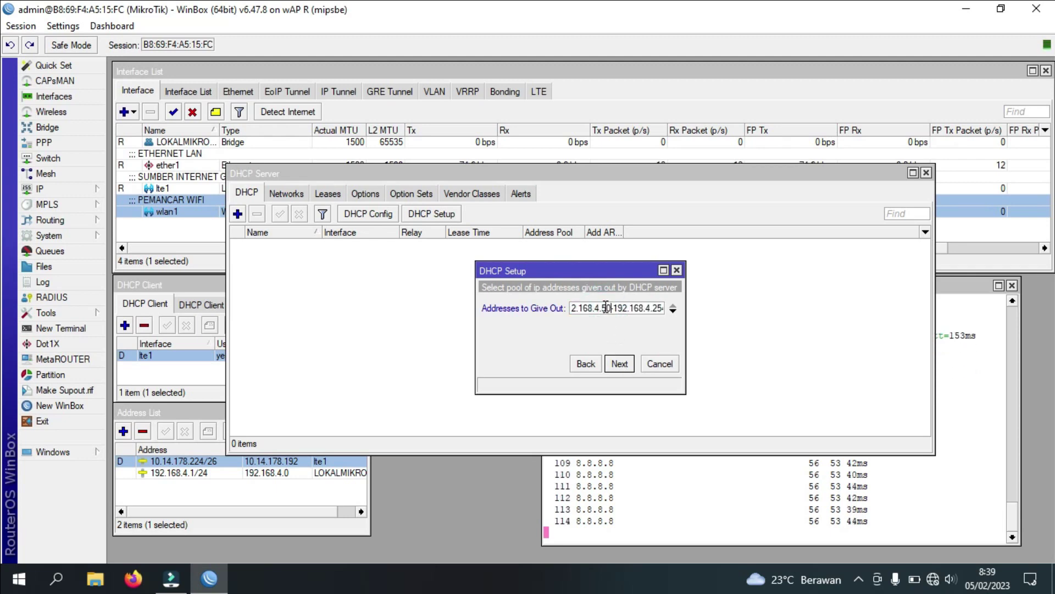
click(618, 362)
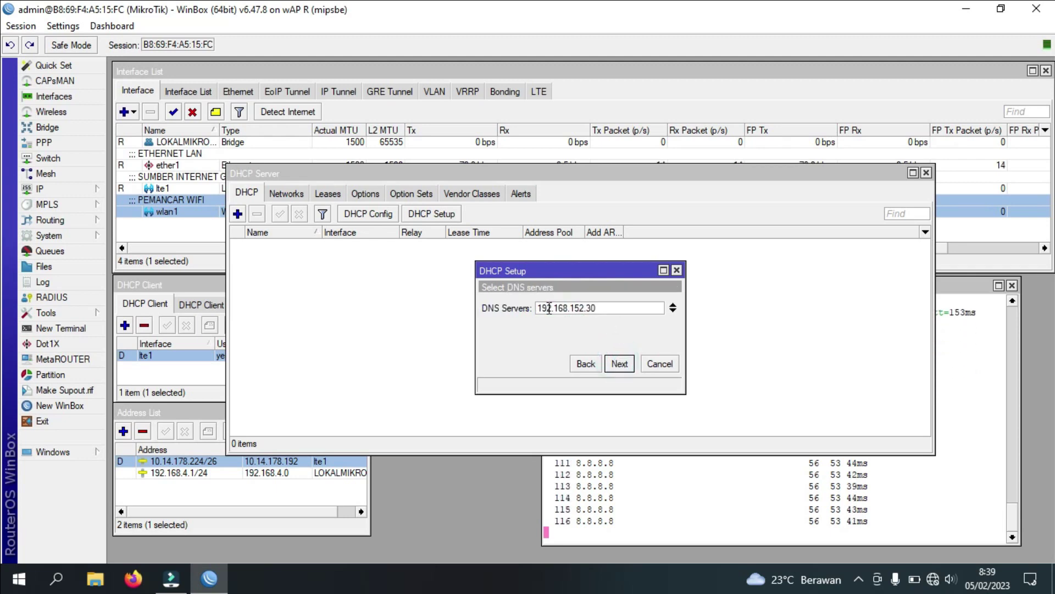
- Set the DHCP DNS server to 192.168.4.1, then finish the setup with the 00:10:00 lease time and close the DHCP server window
drag(601, 308, 541, 308)
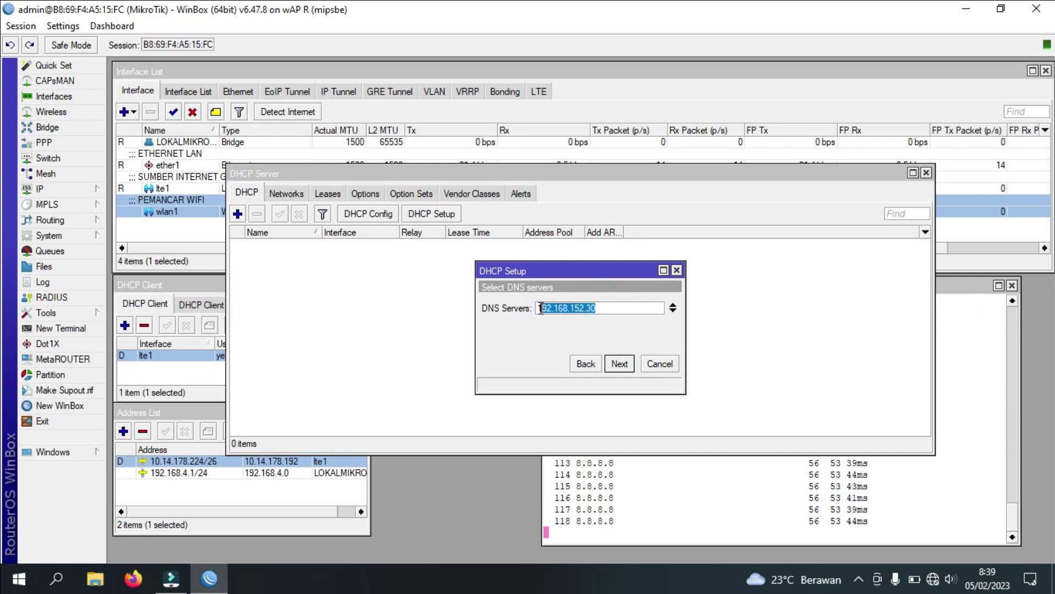
text(92.168.4.1)
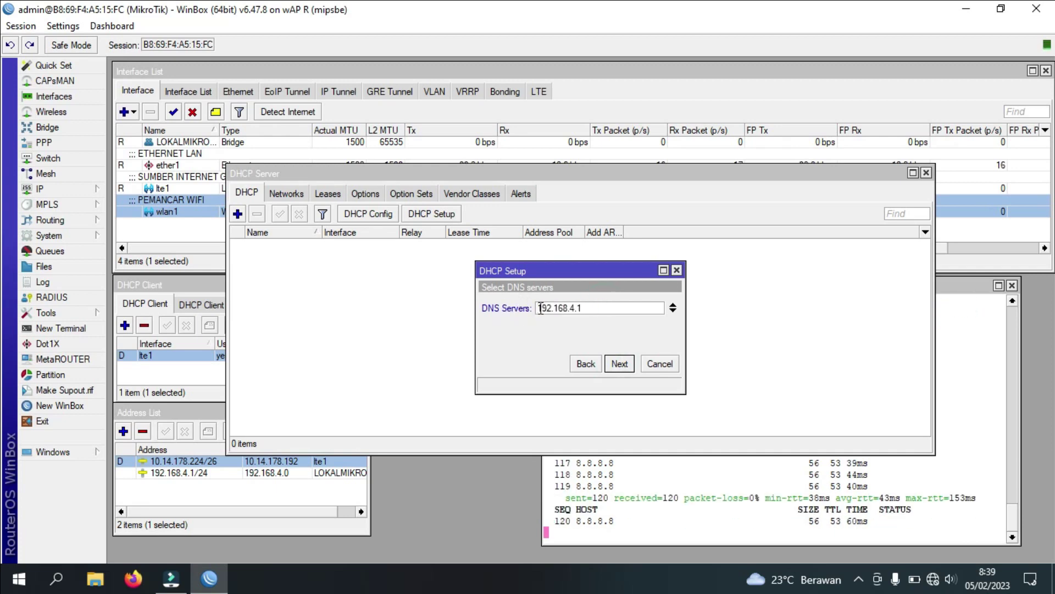
click(211, 475)
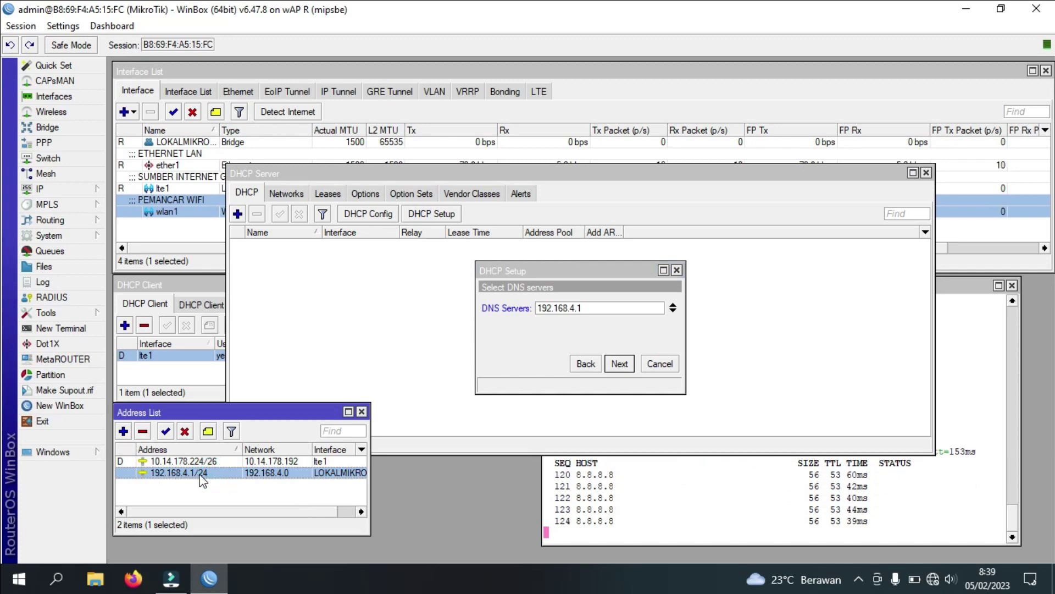
click(619, 363)
click(618, 365)
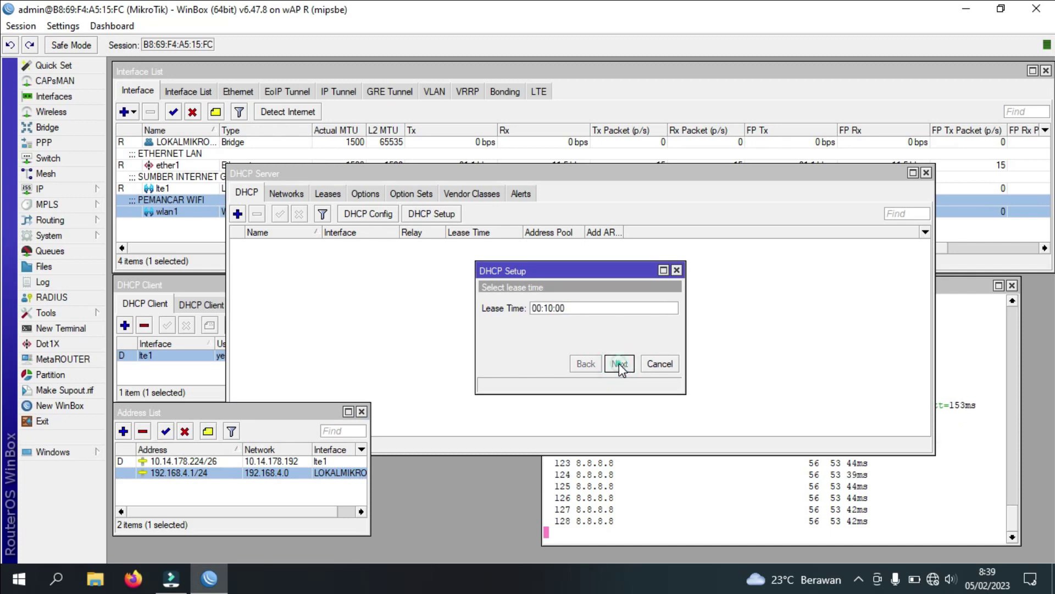
click(582, 305)
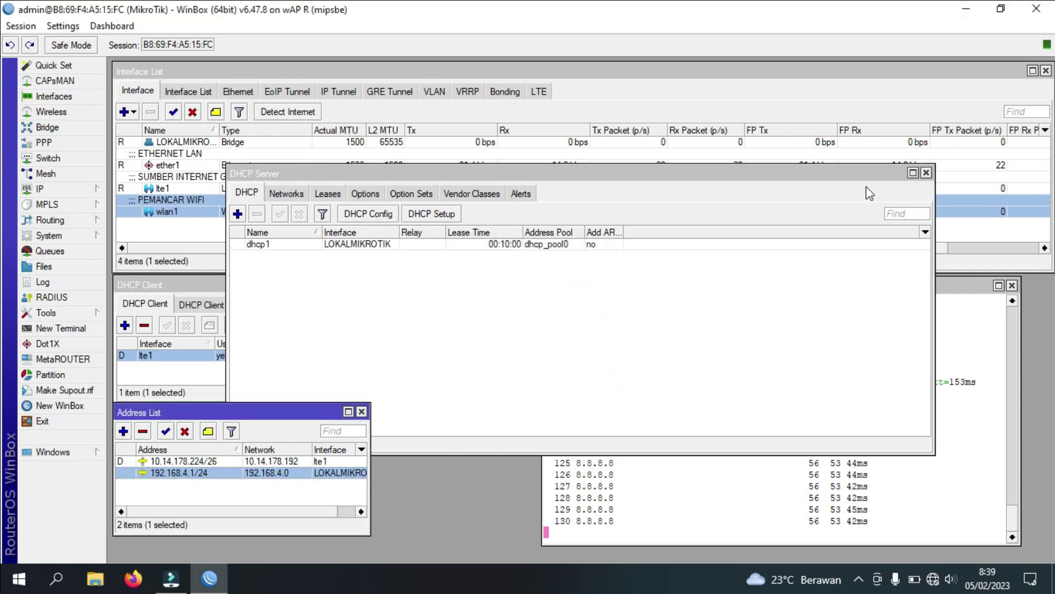
click(927, 173)
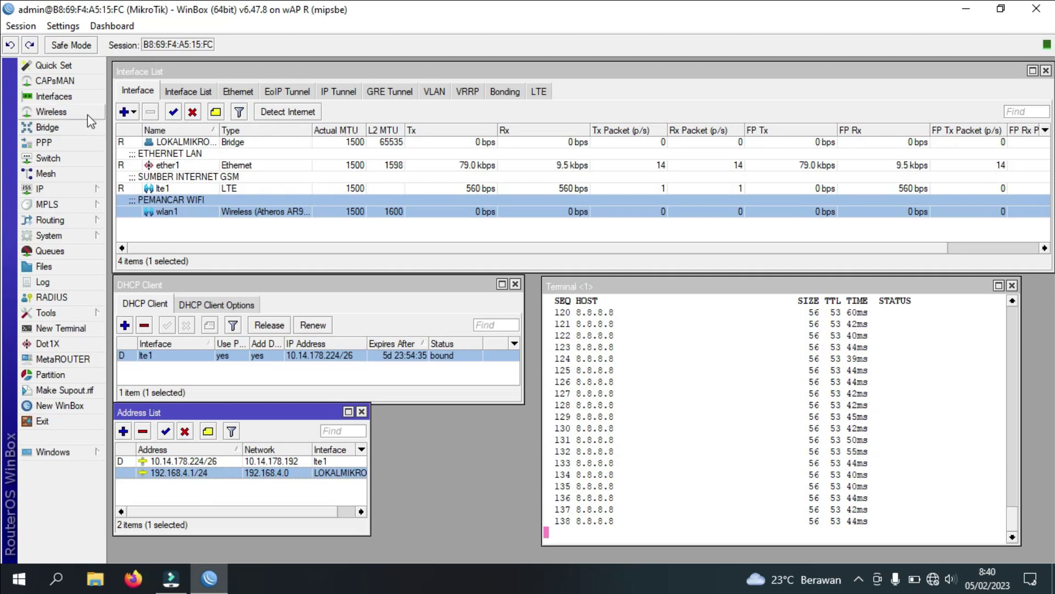
- Start a new wireless security profile named PASSWORD in dynamic keys mode, with WPA PSK and WPA2 PSK authentication enabled
click(60, 113)
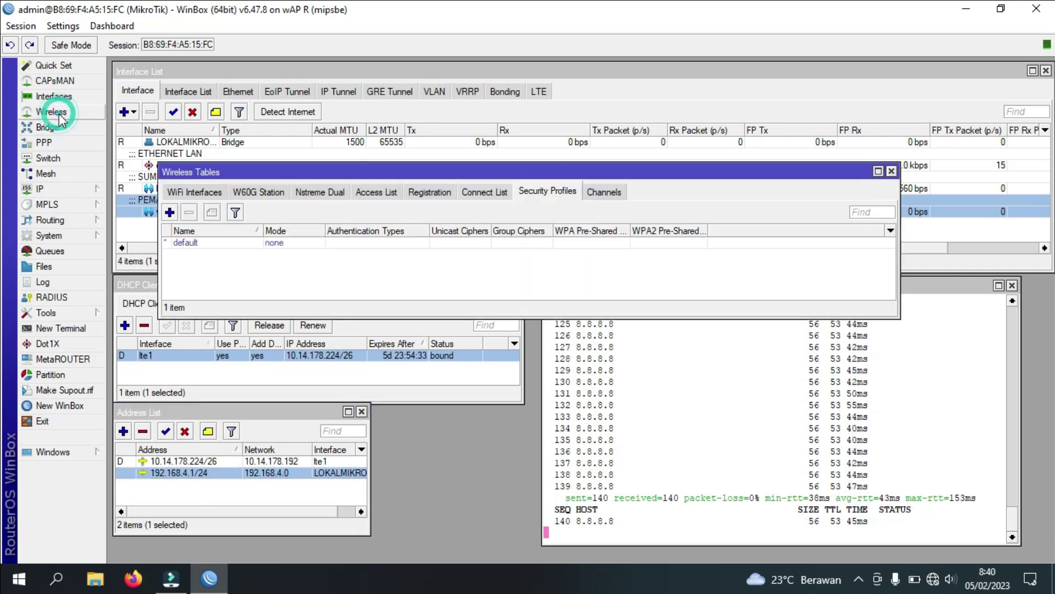
click(170, 212)
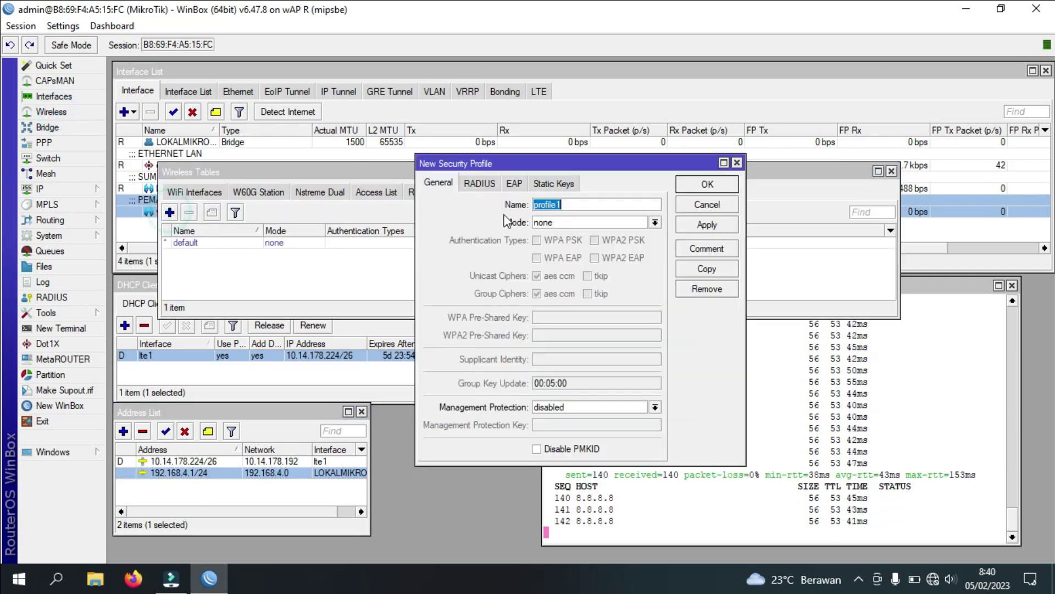
text(PASS)
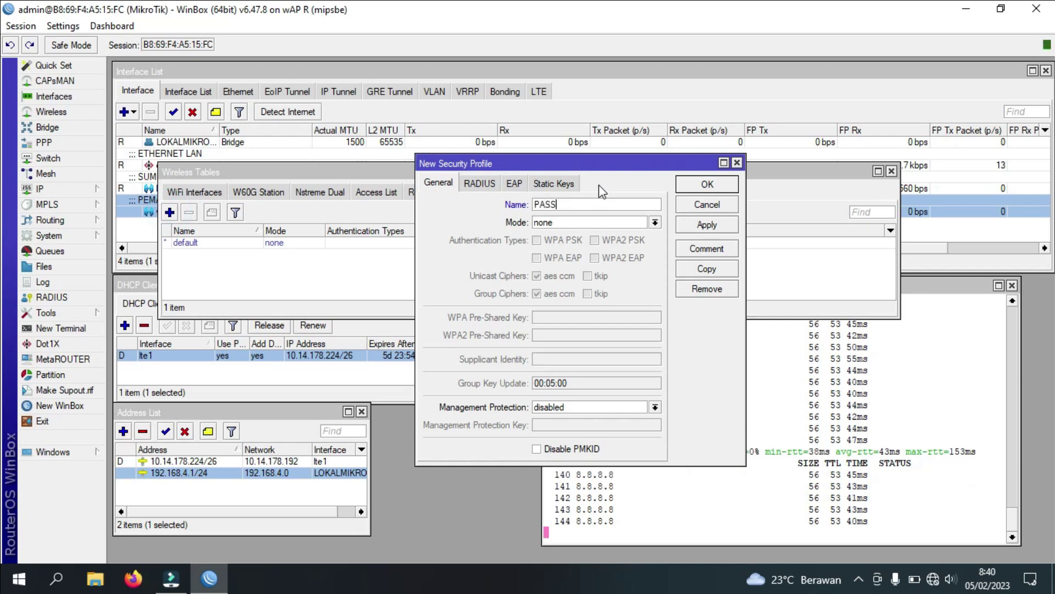
text(WORD)
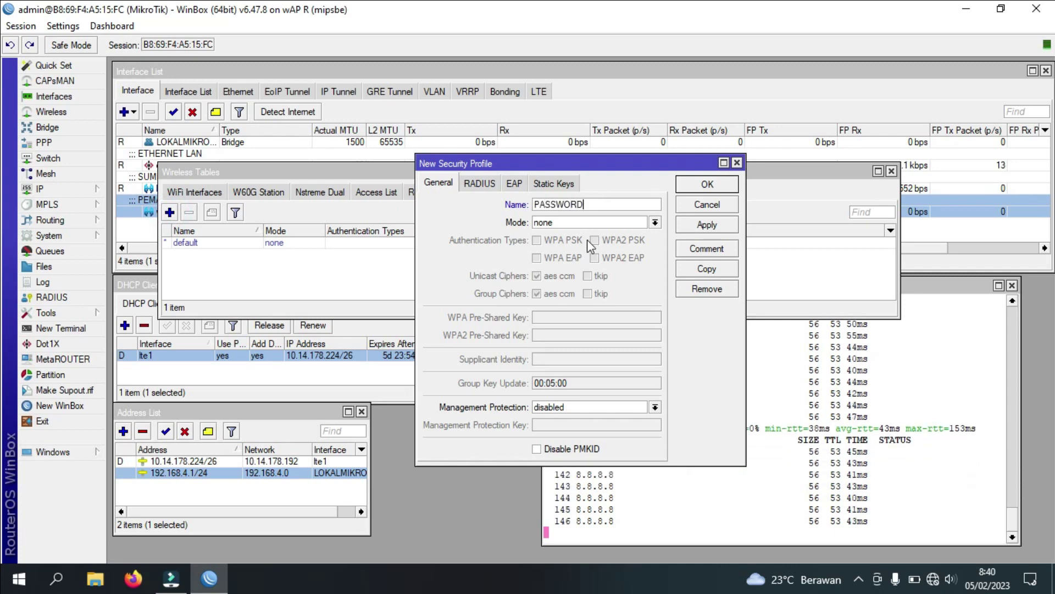
click(577, 223)
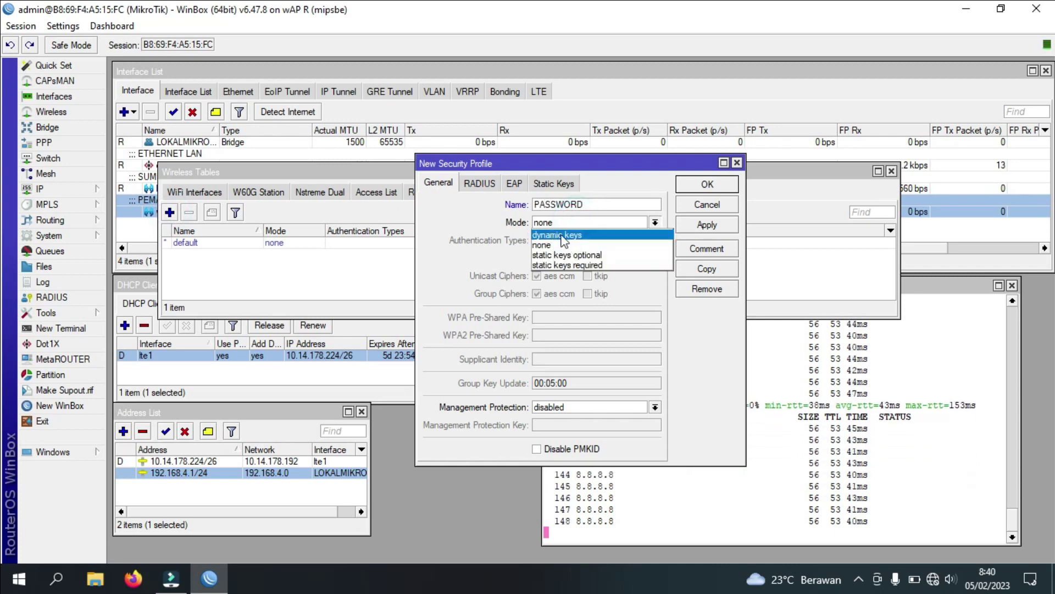
click(572, 235)
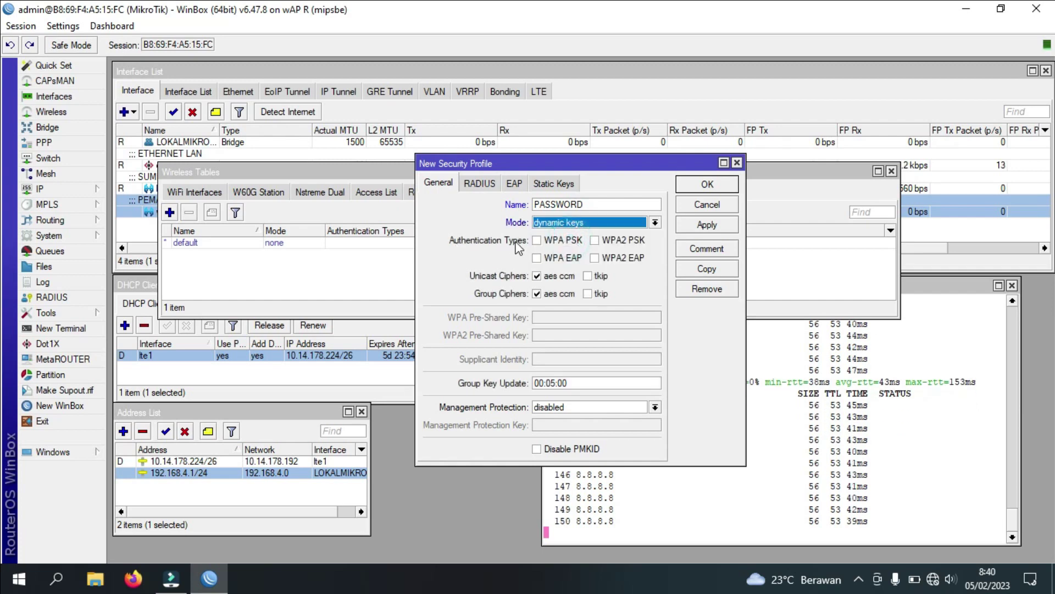
click(536, 241)
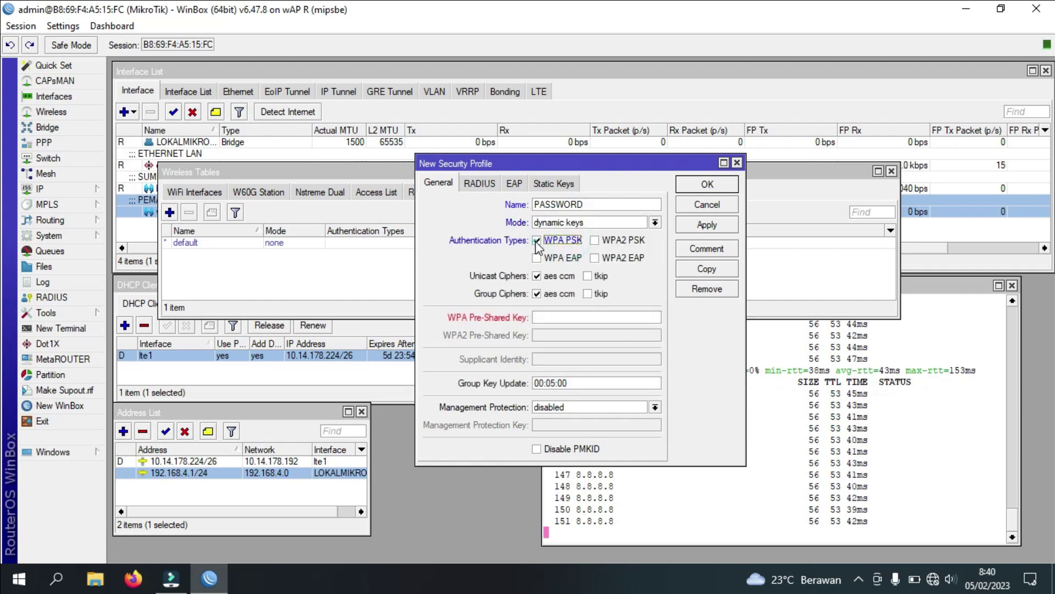
click(596, 241)
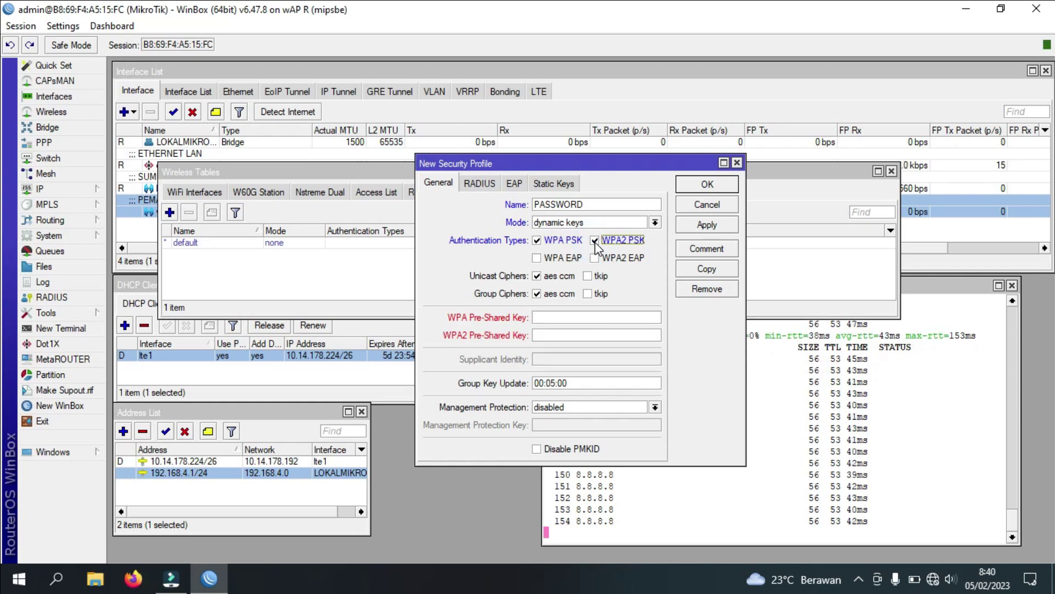
- Enter the WPA and WPA2 pre-shared keys, save the security profile and close the wireless window
click(539, 318)
text(****)
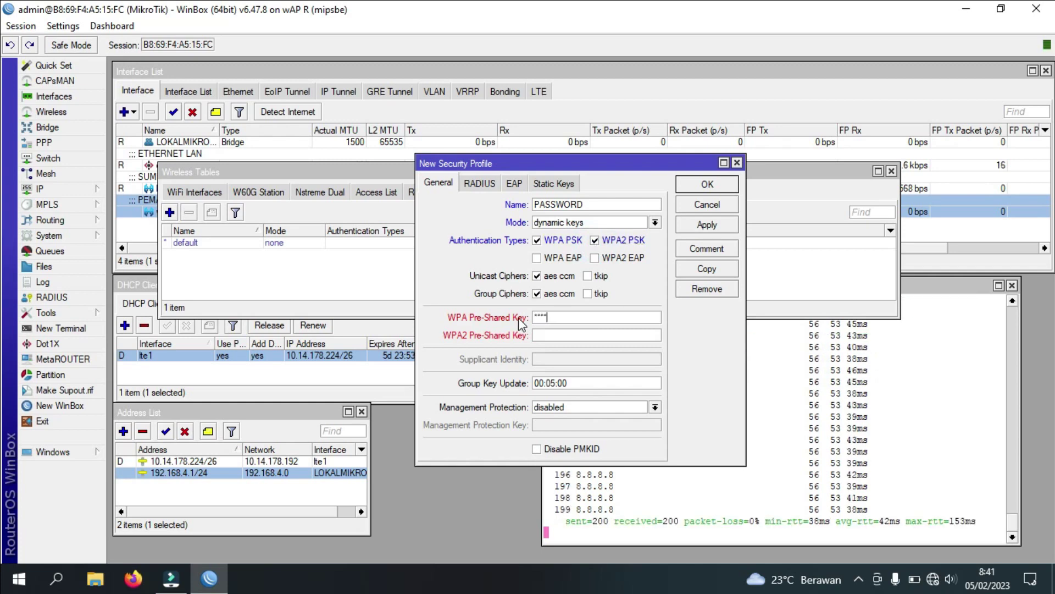
text(*)
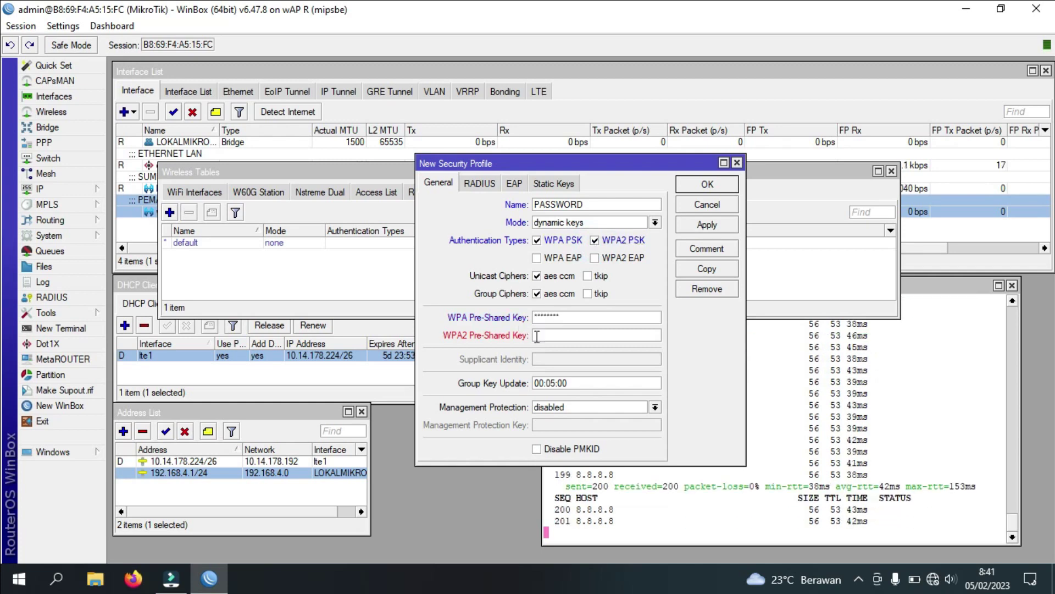
click(545, 336)
text(***)
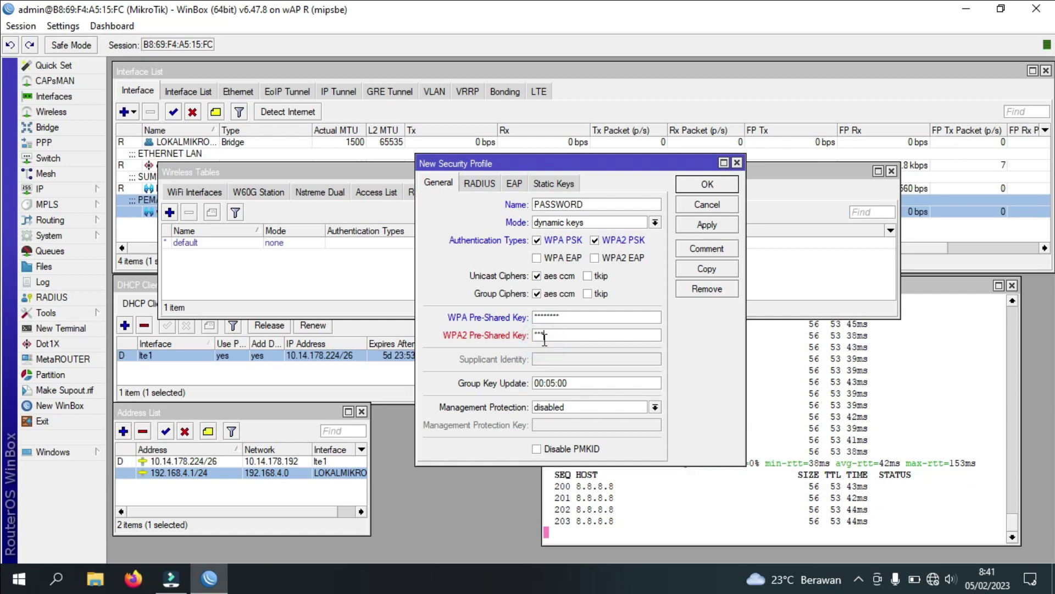
text(*****)
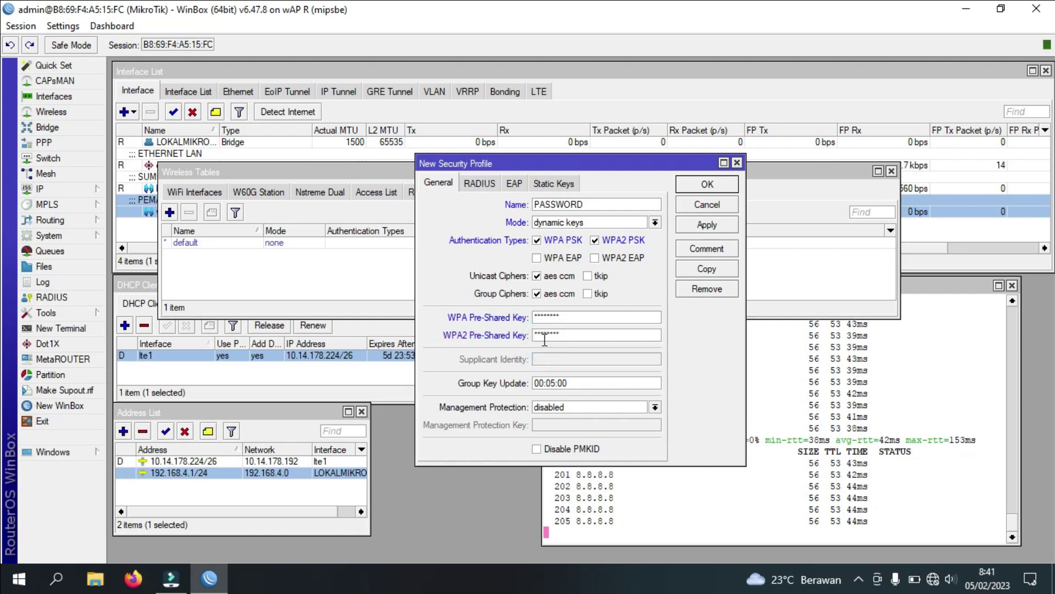
click(704, 185)
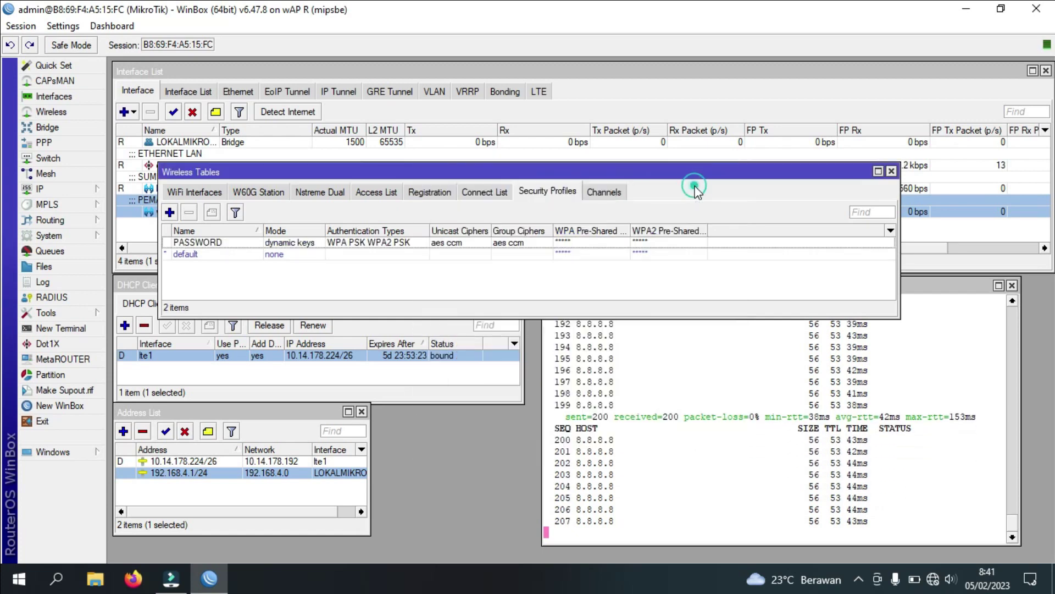
click(891, 171)
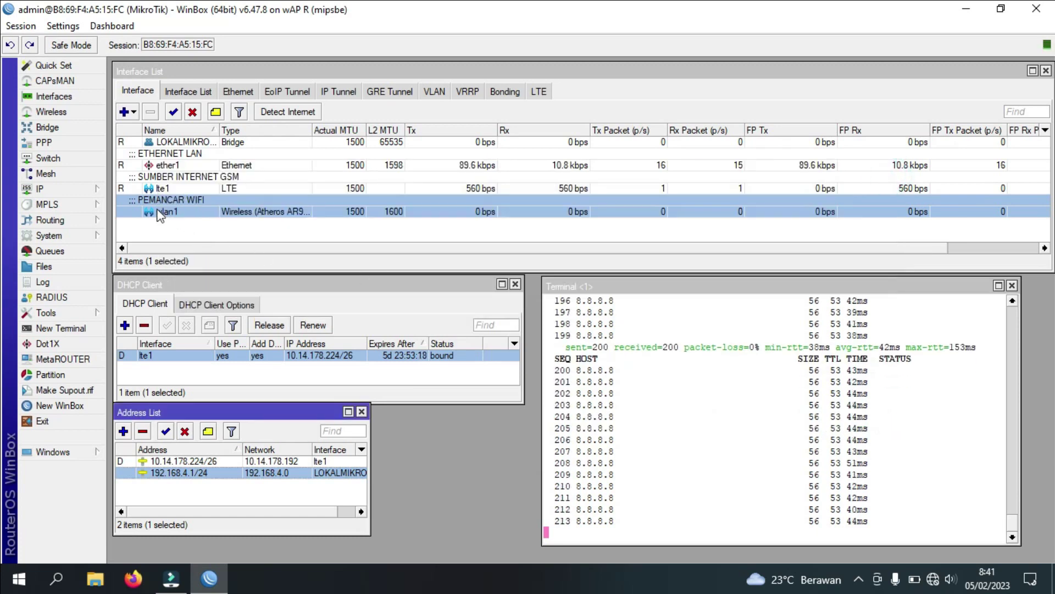
- Open the settings of the wlan1 interface and set its mode to ap bridge and its band to 2GHz-only-N
double_click(192, 215)
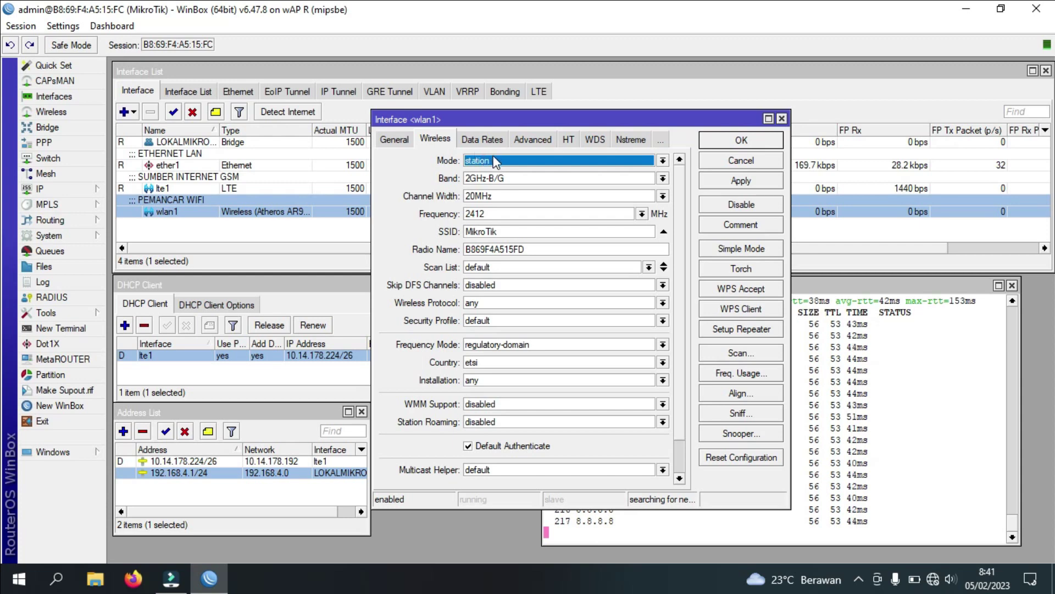
click(476, 162)
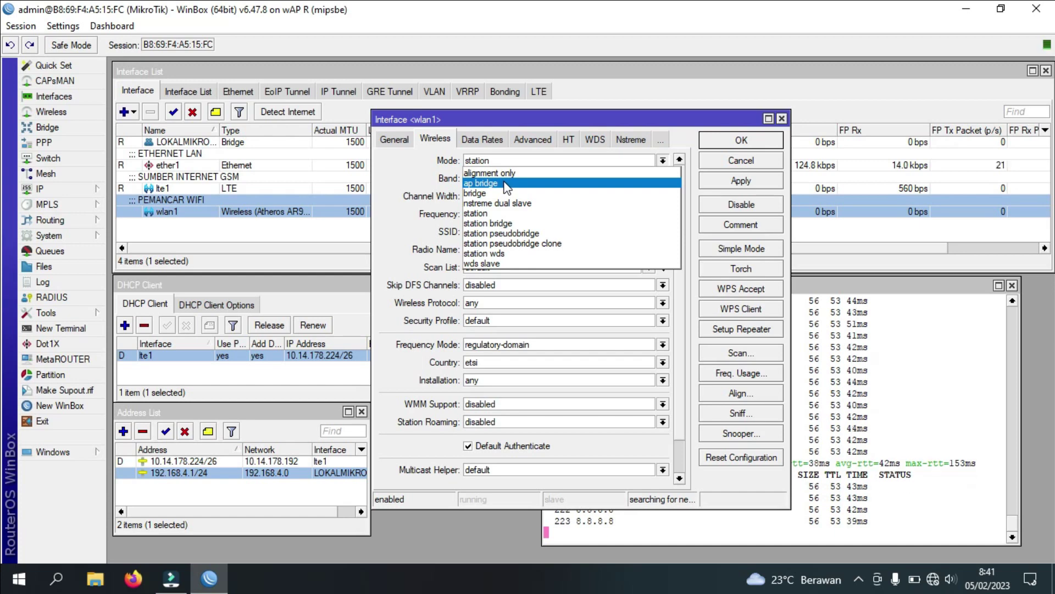
click(506, 186)
click(506, 179)
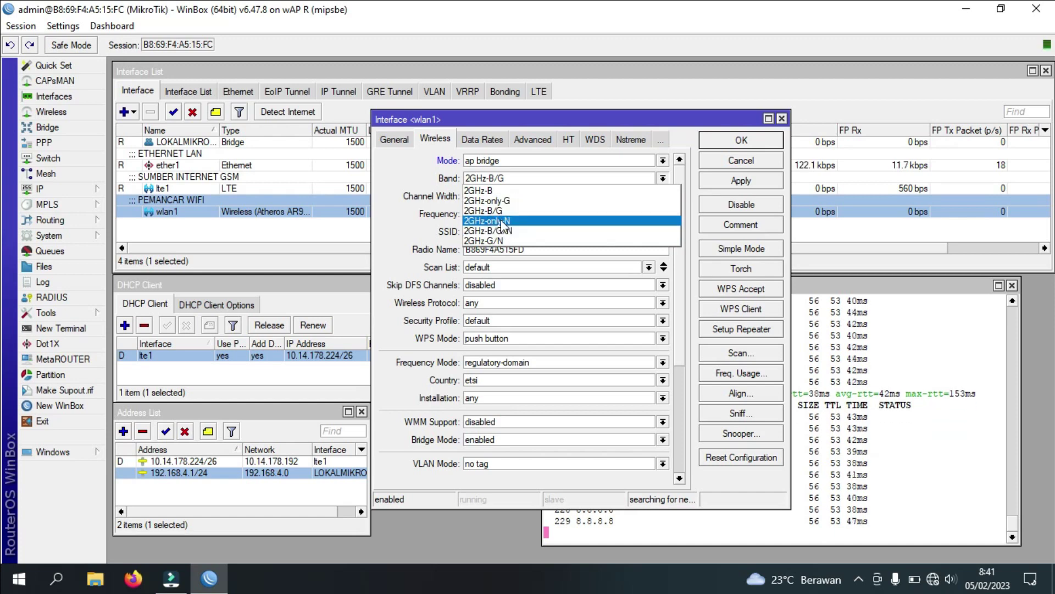
click(520, 226)
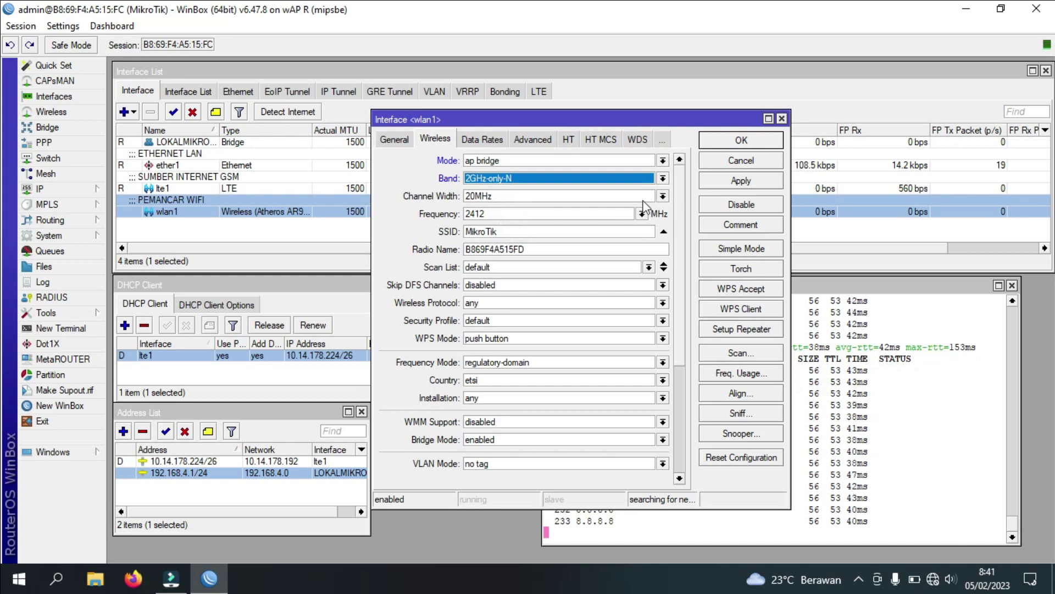
- Choose a 20MHz channel width and a frequency of 2417 MHz for wlan1
click(664, 196)
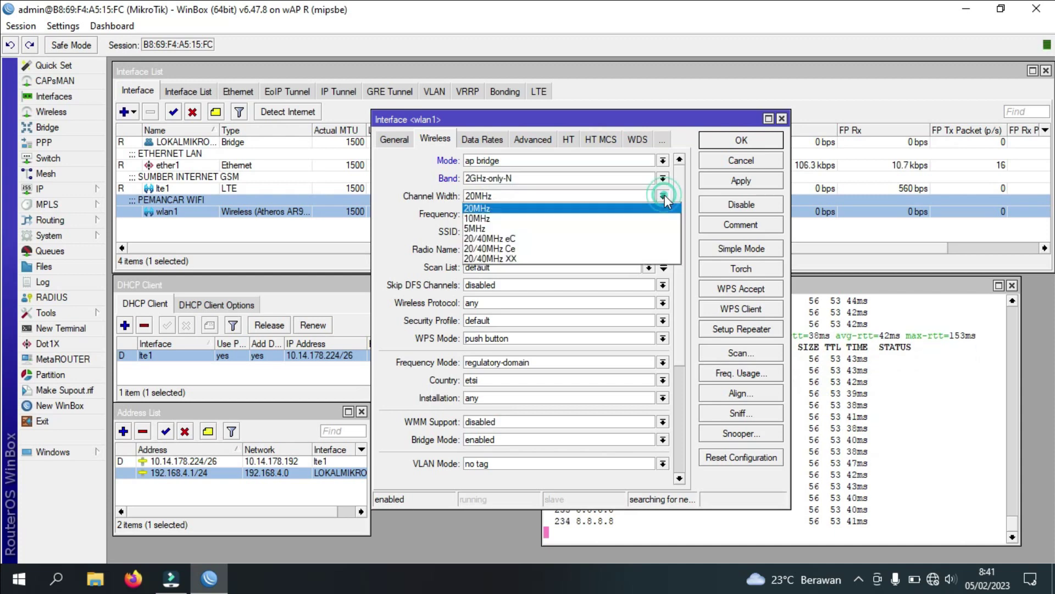
click(506, 209)
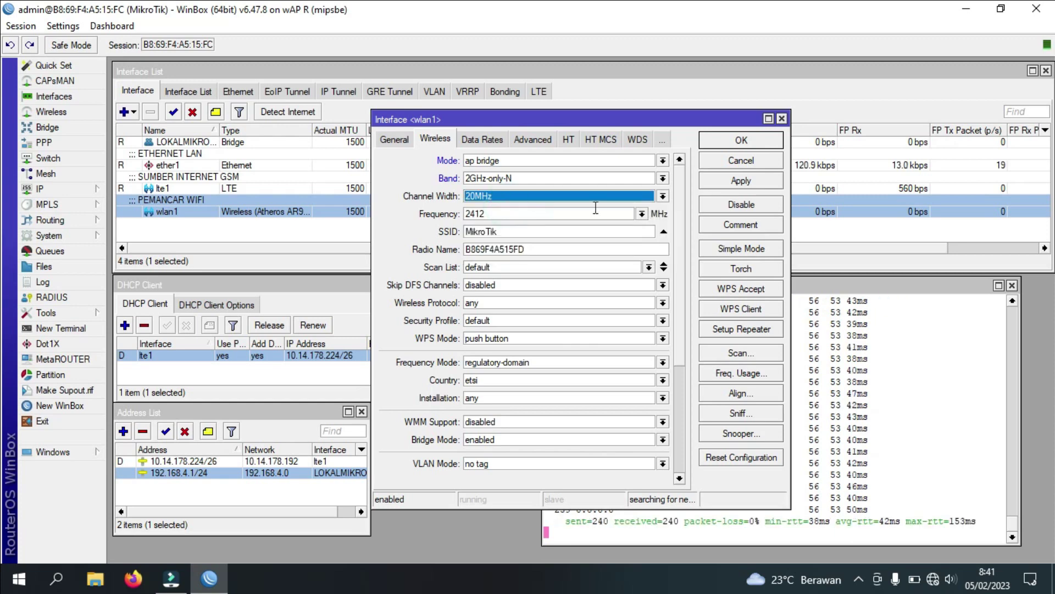
click(642, 214)
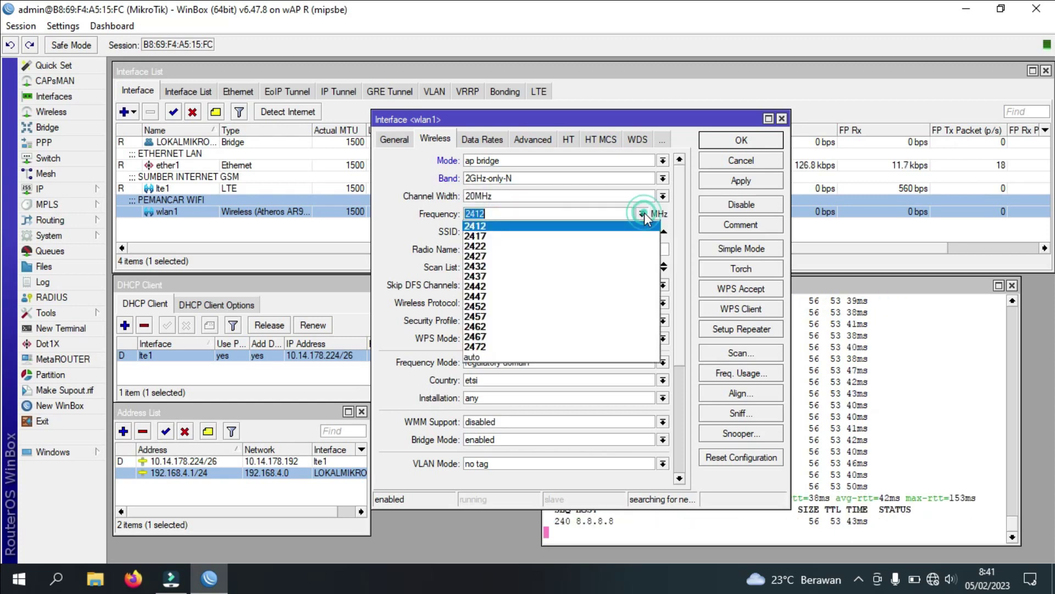
click(553, 237)
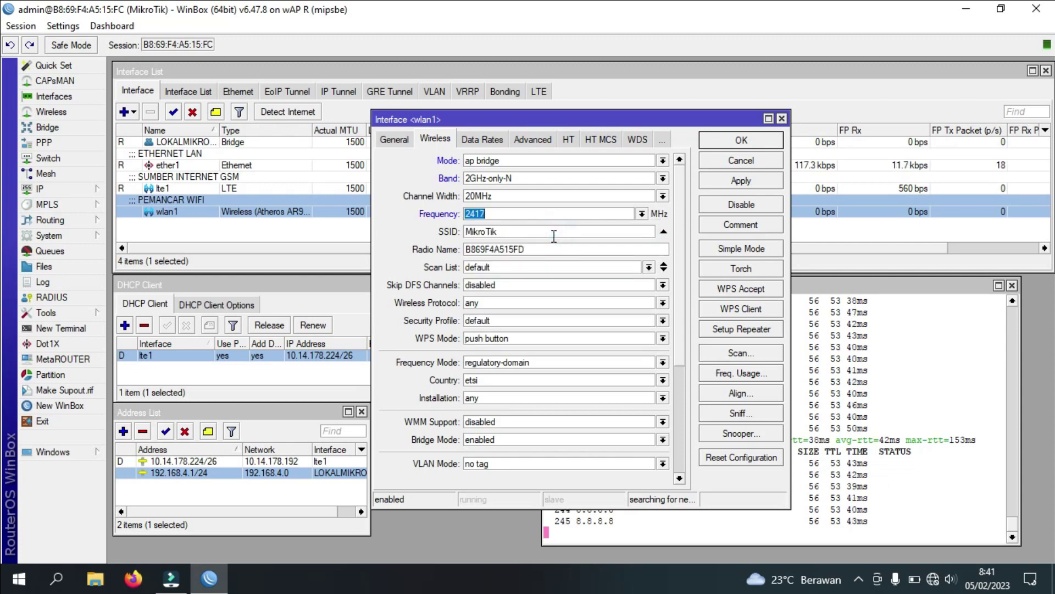
- Replace the SSID of wlan1 with KAMSINAH
click(497, 233)
drag(496, 233, 466, 237)
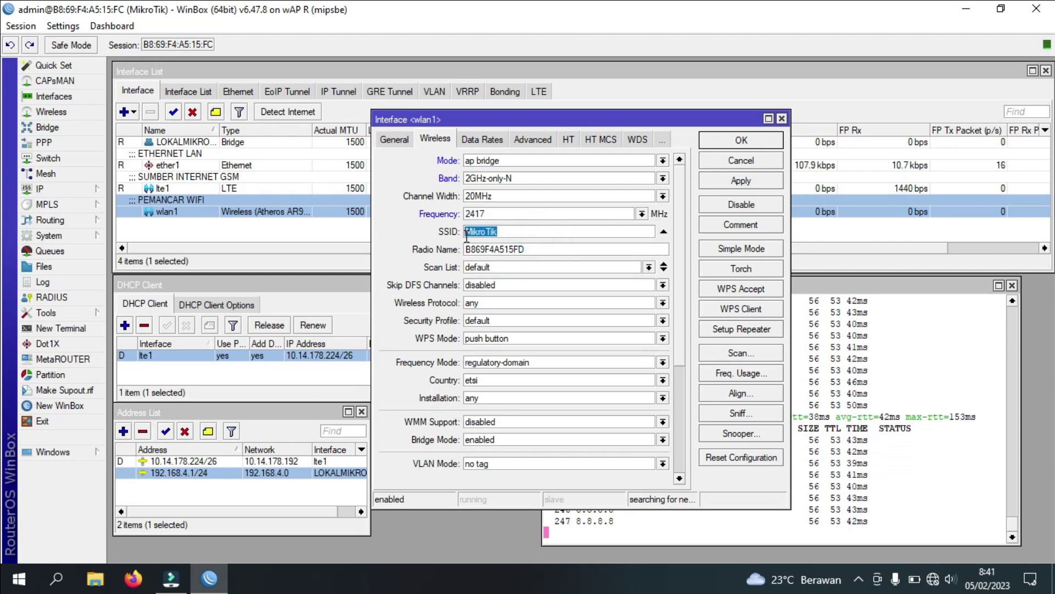
key(BackSpace)
text(K)
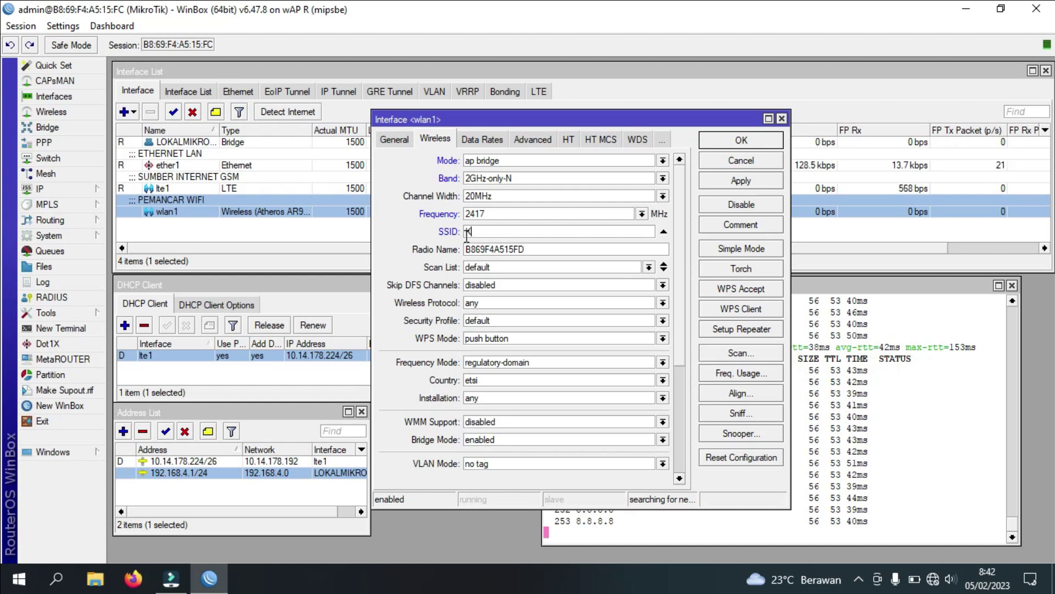
text(AMSINAH)
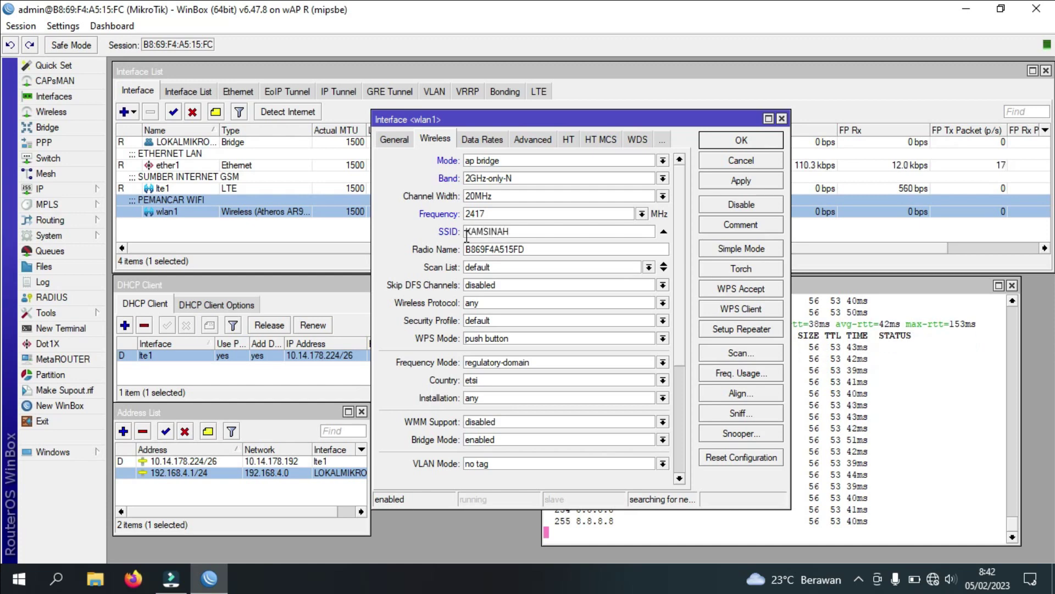
- Assign the PASSWORD security profile to wlan1, set its WPS mode to disabled and save the interface settings
click(506, 321)
click(508, 333)
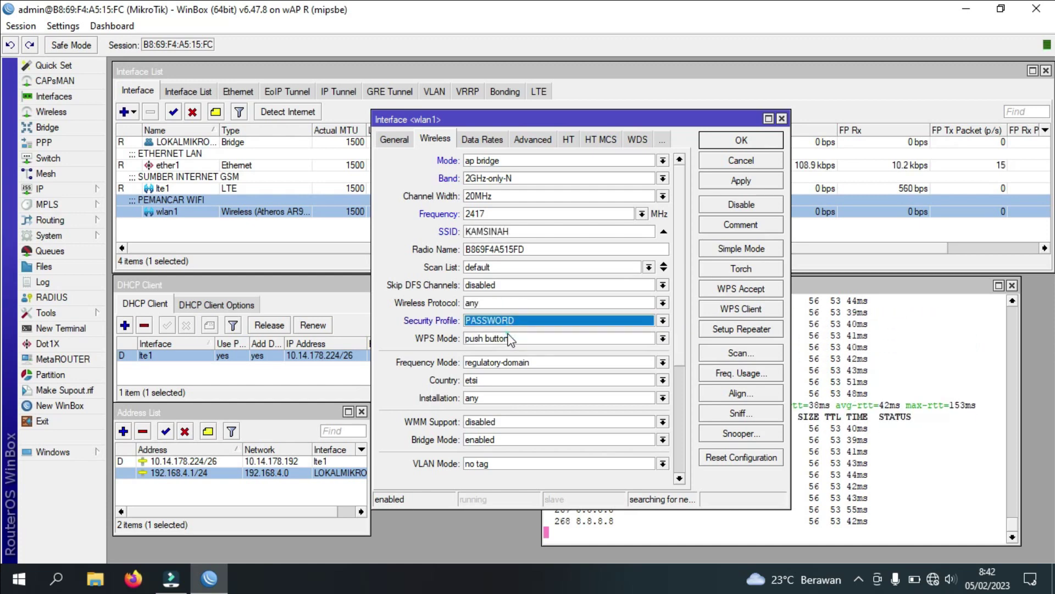
click(491, 341)
click(494, 348)
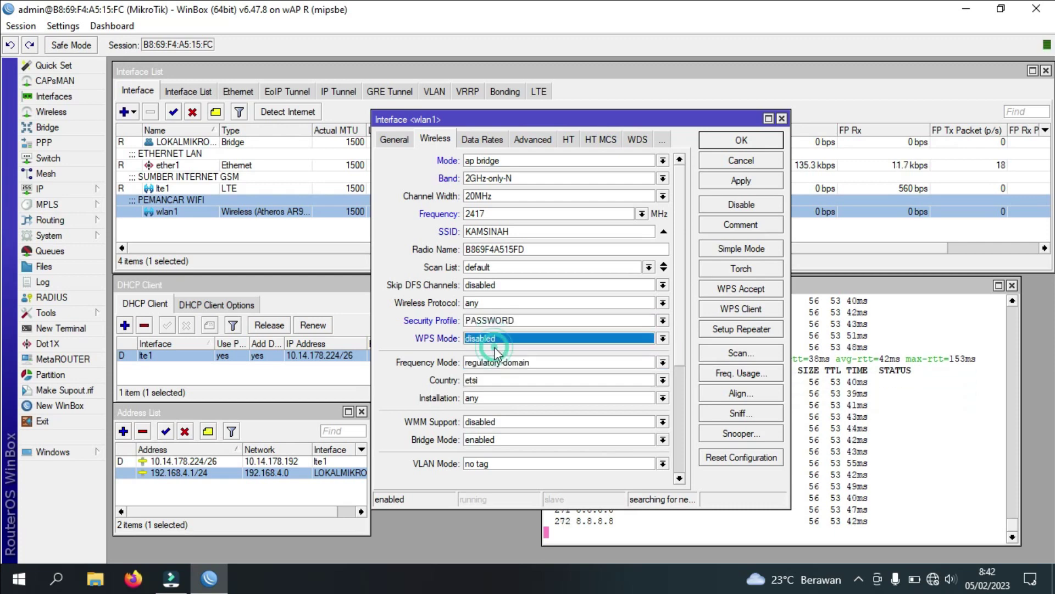
click(712, 142)
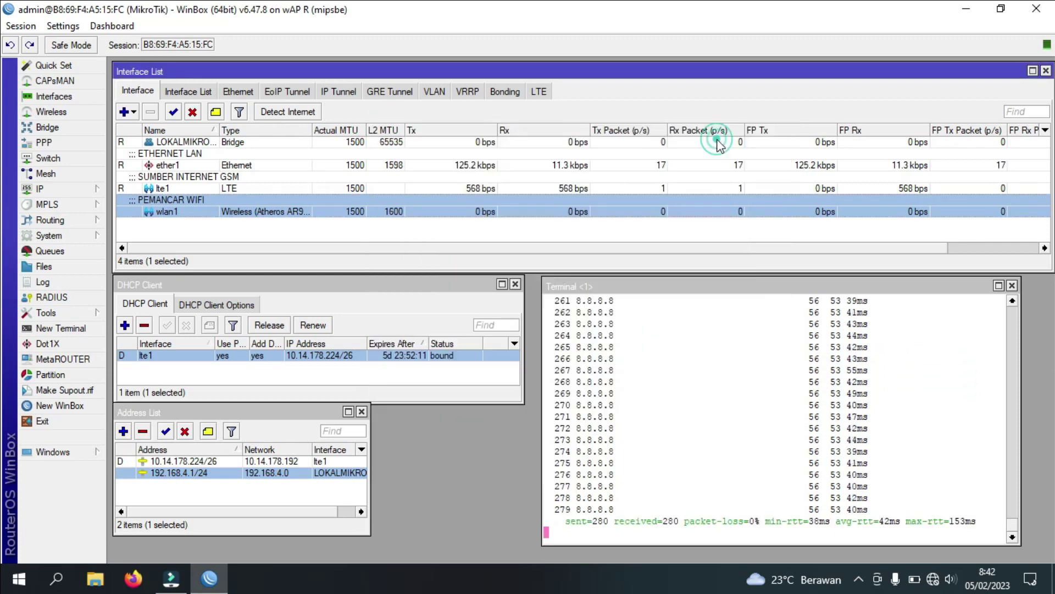
- Add wlan1 as a port of the LOKALMIKROTIK bridge
click(169, 161)
click(177, 213)
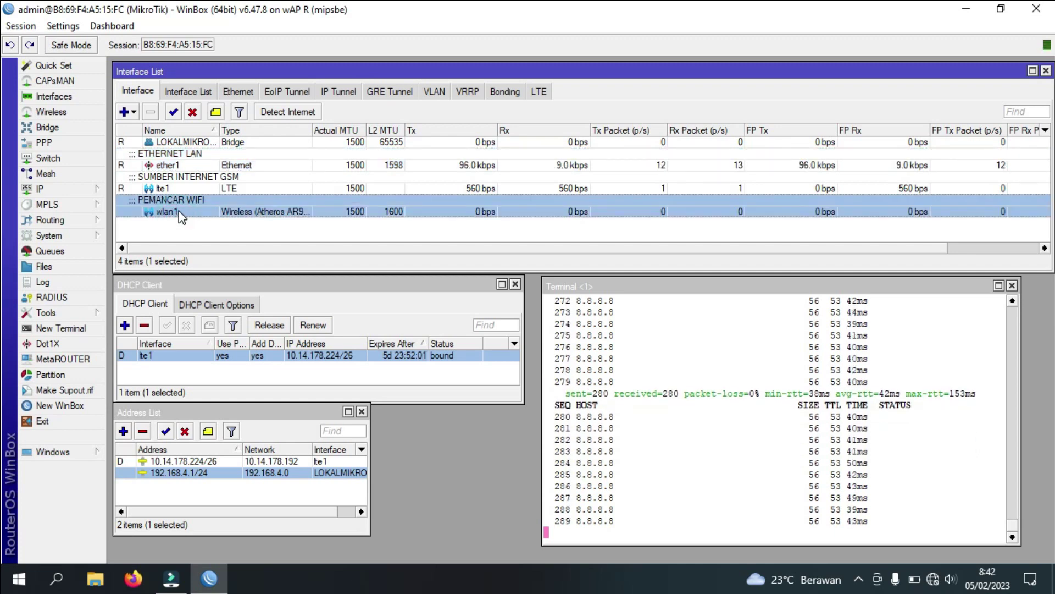
click(73, 130)
click(159, 284)
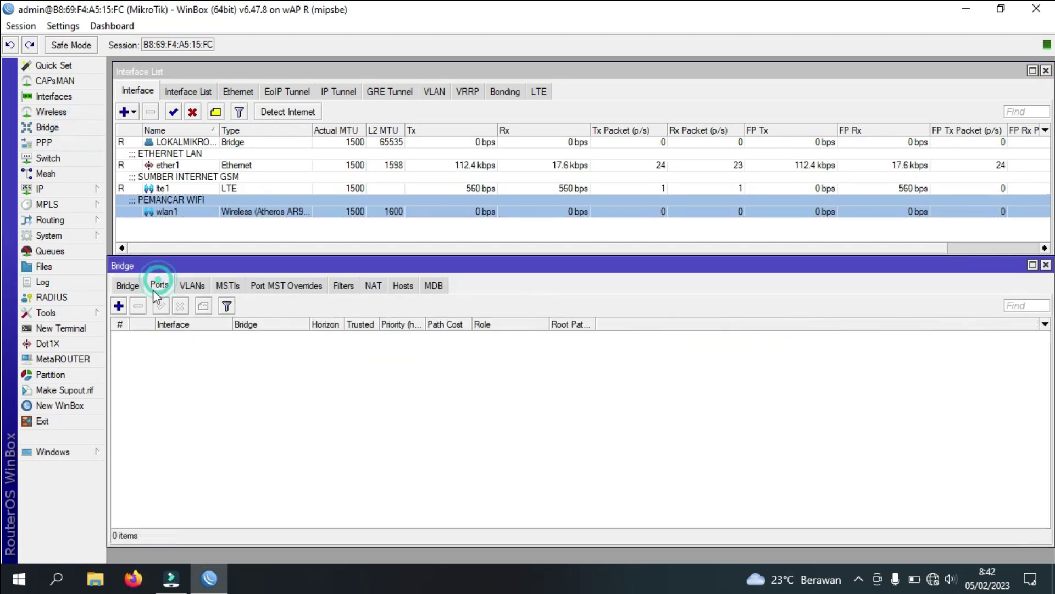
click(120, 306)
click(505, 224)
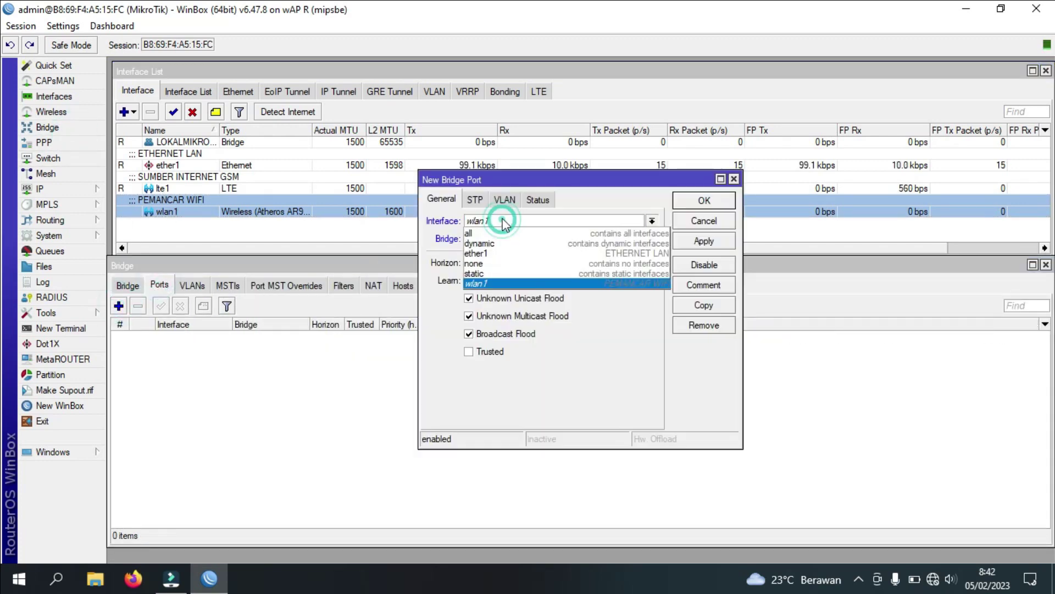
click(605, 216)
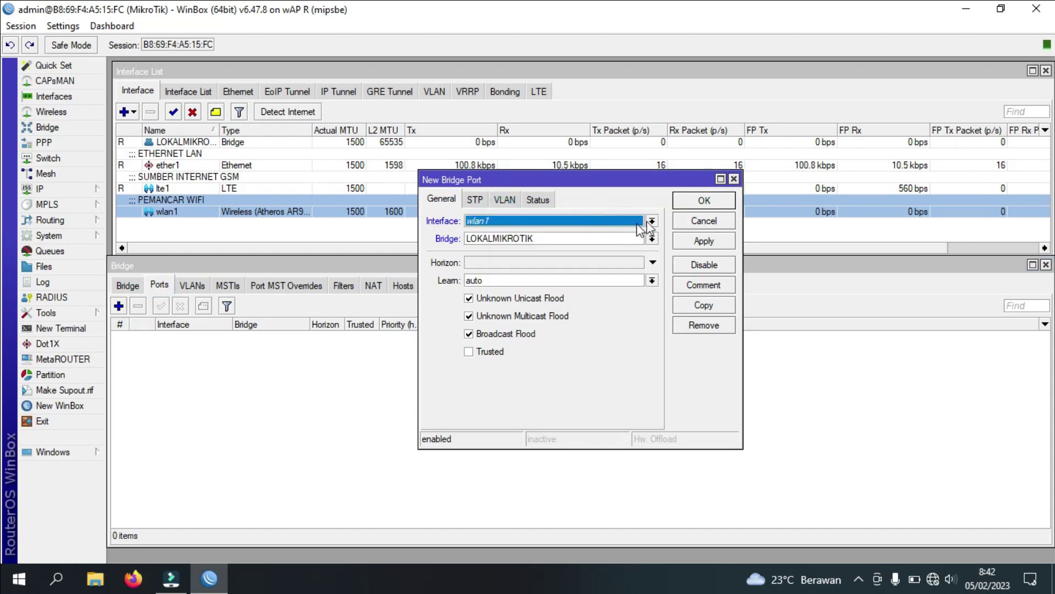
click(698, 202)
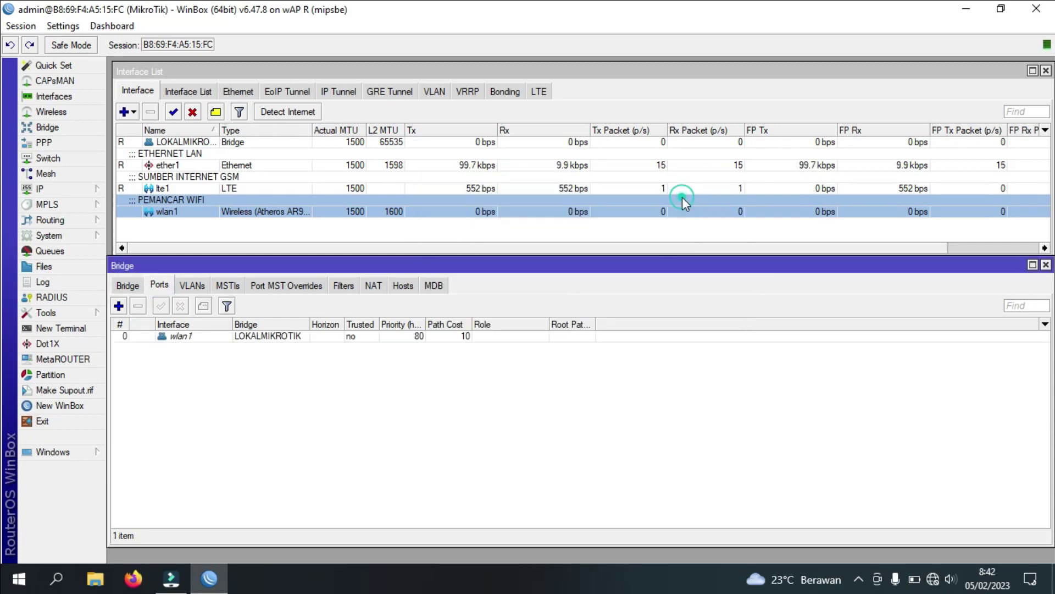
- Add ether1 as a second port of the LOKALMIKROTIK bridge and close the bridge window
click(119, 306)
click(519, 220)
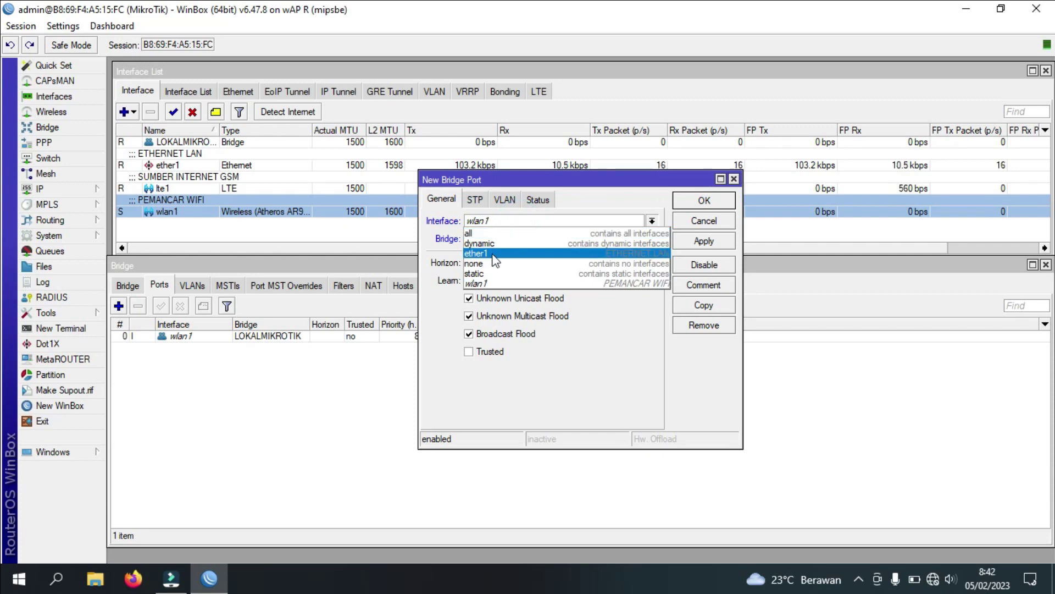
click(492, 255)
click(682, 206)
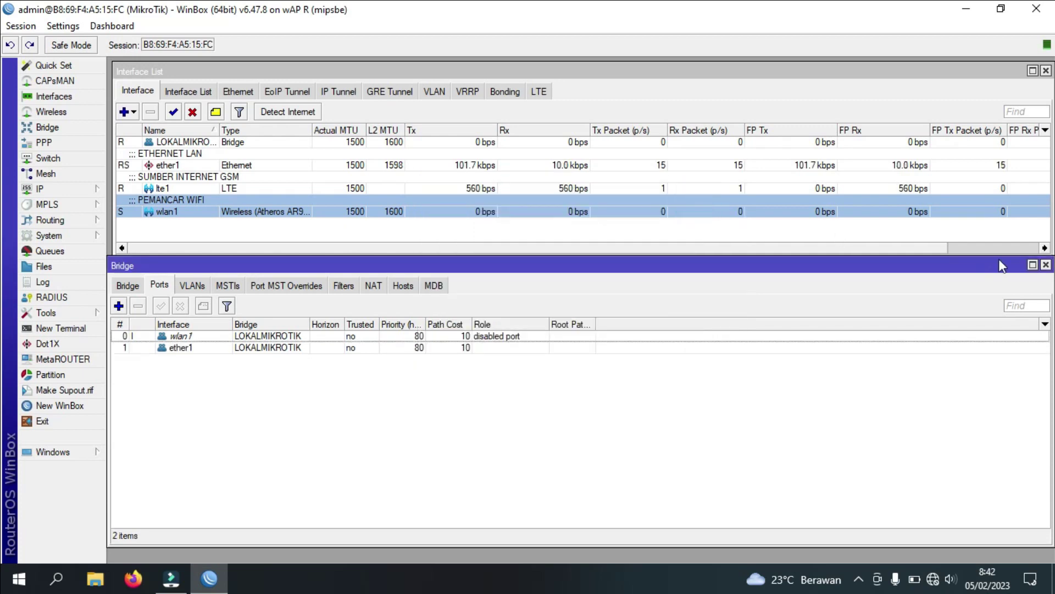
click(1046, 265)
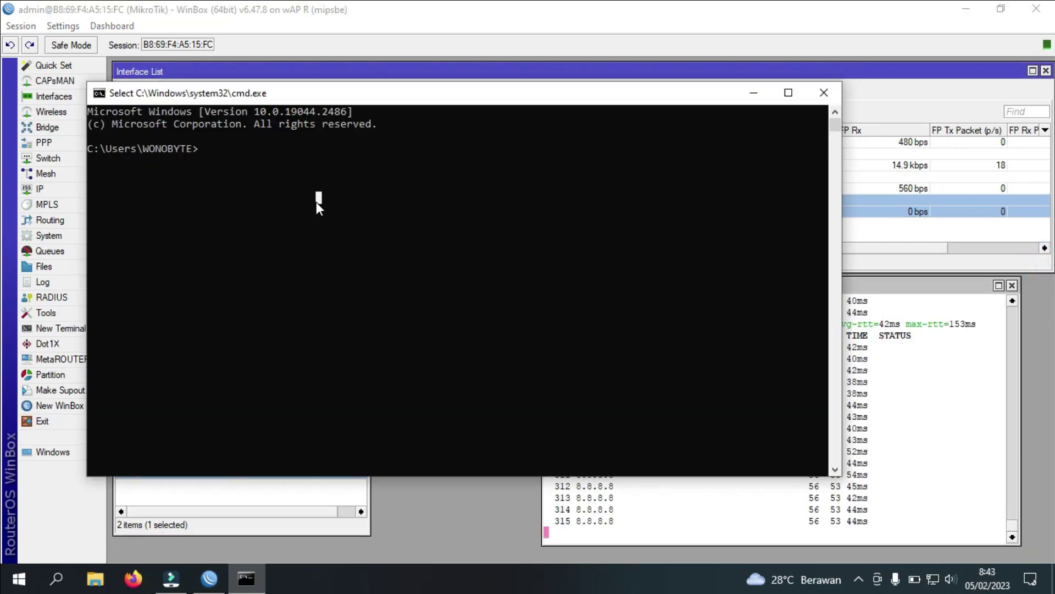
- Renew the computer's IP address in the Windows Command Prompt with ipconfig /renew
text(ipcon)
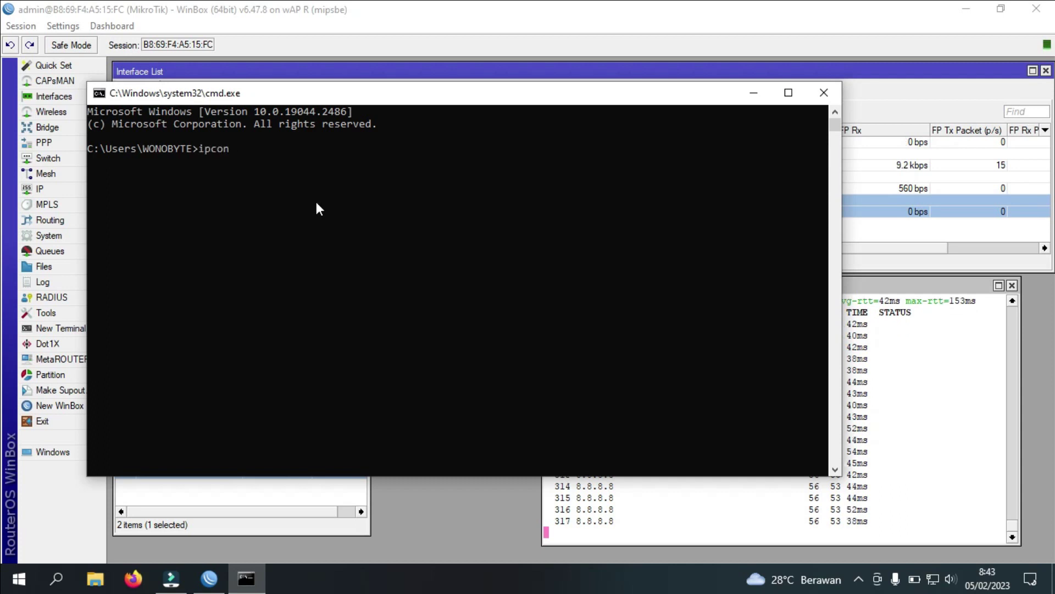
text(fig /rene)
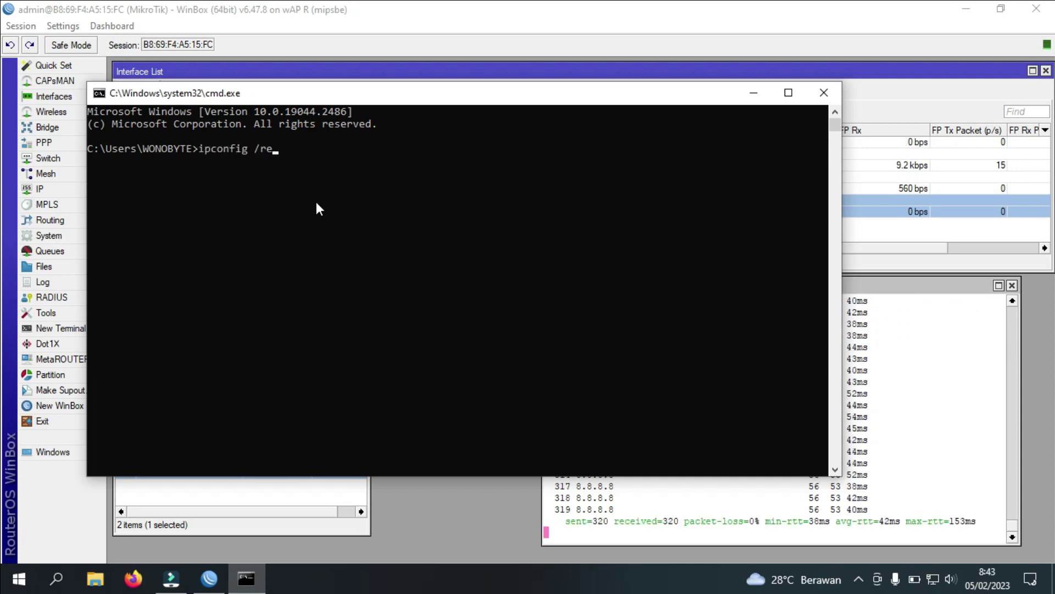
text(w)
key(Return)
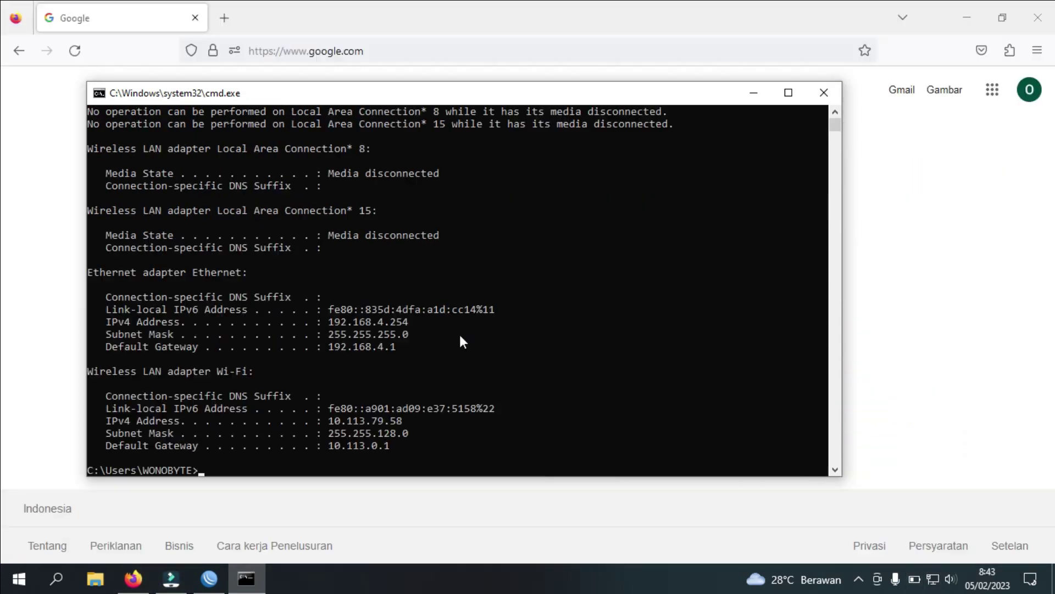
- Switch to Firefox and load google.com in a fresh tab to test the internet connection
click(69, 271)
click(224, 19)
click(202, 18)
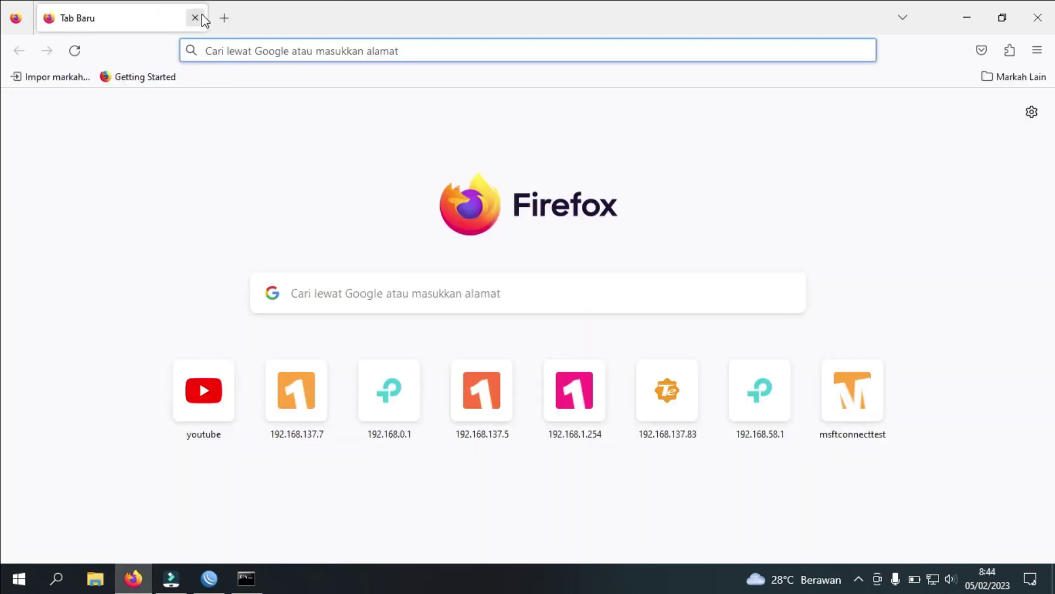
text(google.com)
key(Return)
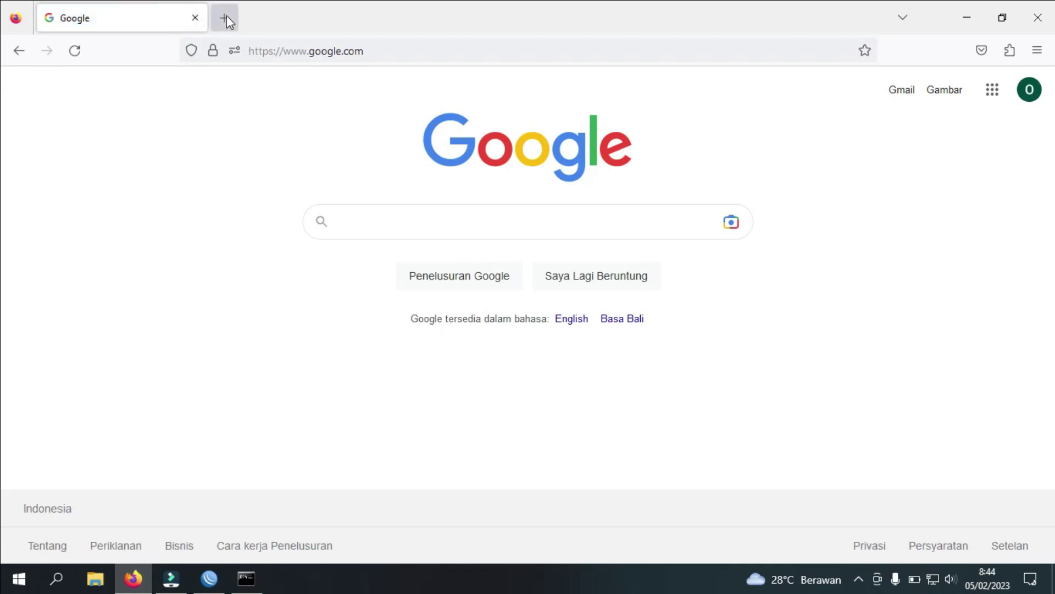
- Open YouTube in a second browser tab, and start Google's internet speed test from the speedtest search results
click(224, 18)
text(y)
key(Return)
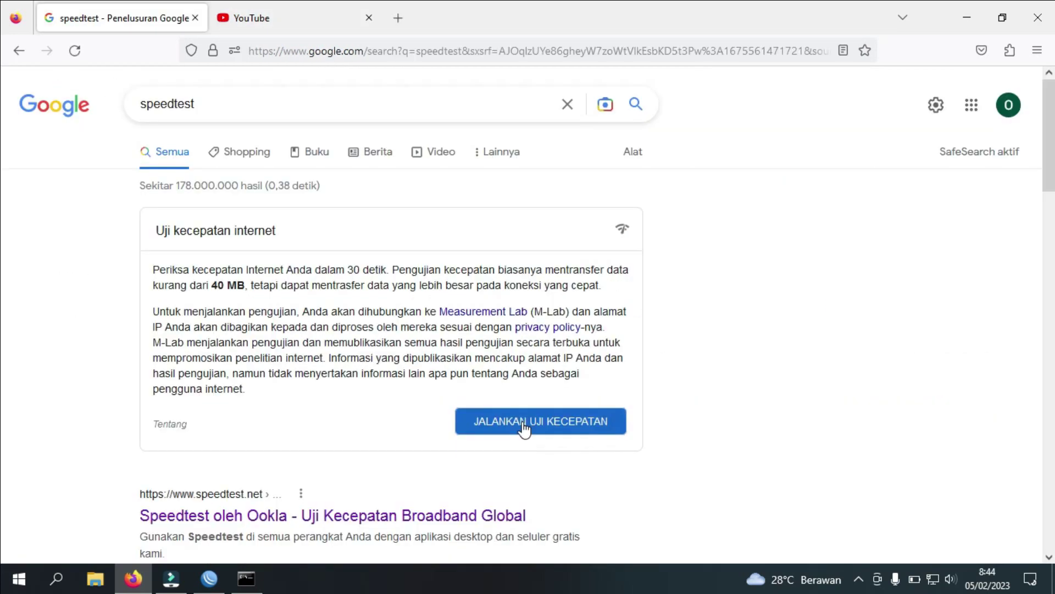
click(522, 421)
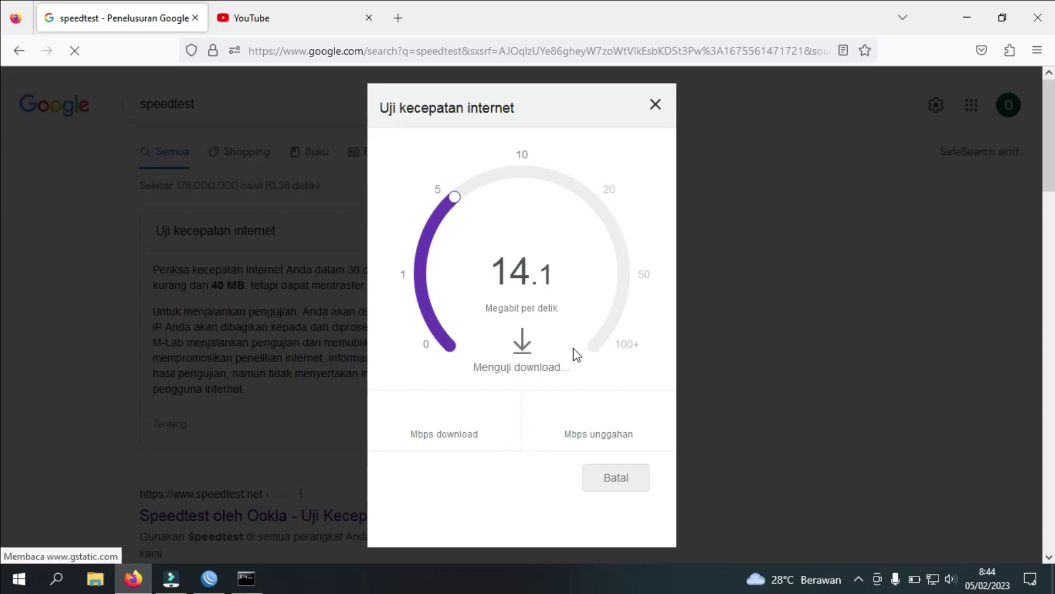